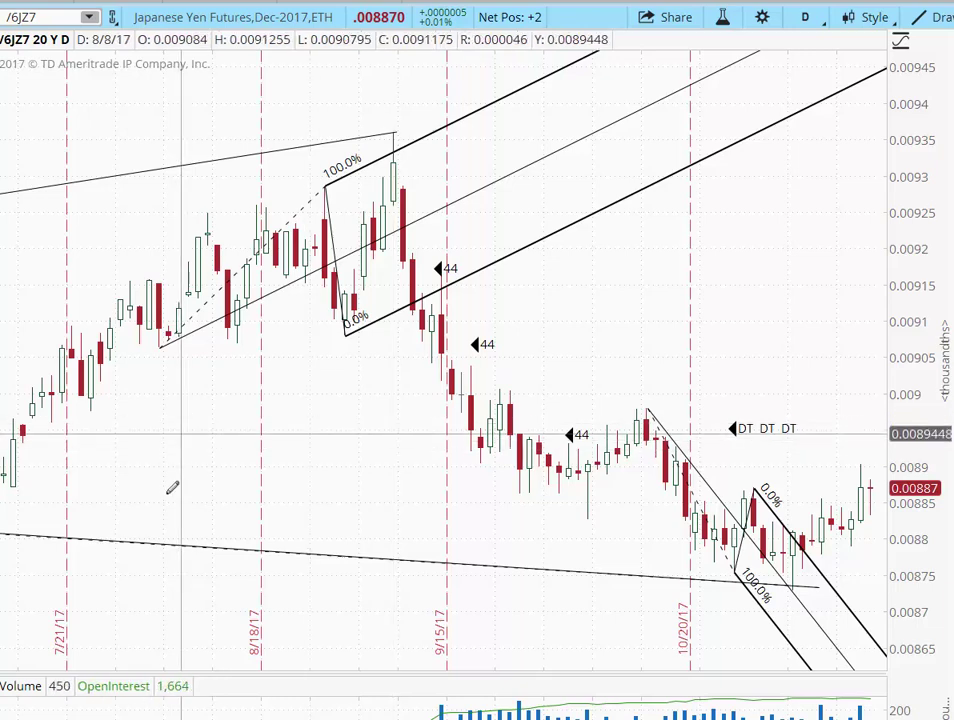
- Set the Japanese Yen futures chart to the 1 Y : D time frame and inspect the falling pitchfork near the November low
{"action": "left_click_drag", "start_coordinate": [24, 519], "coordinate": [140, 447]}
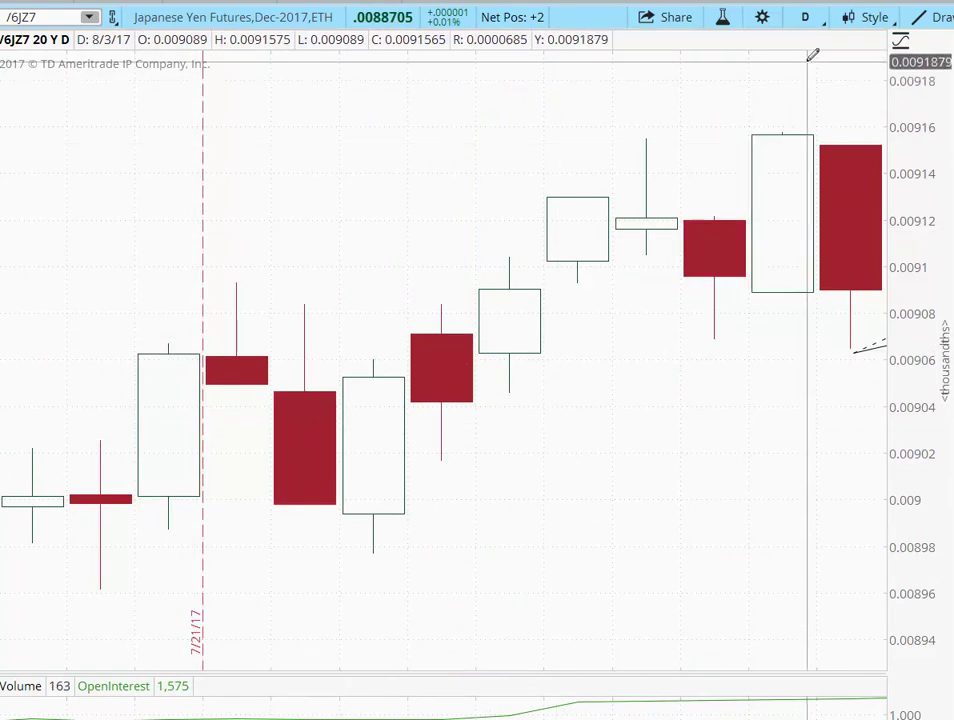
{"action": "left_click", "coordinate": [805, 17]}
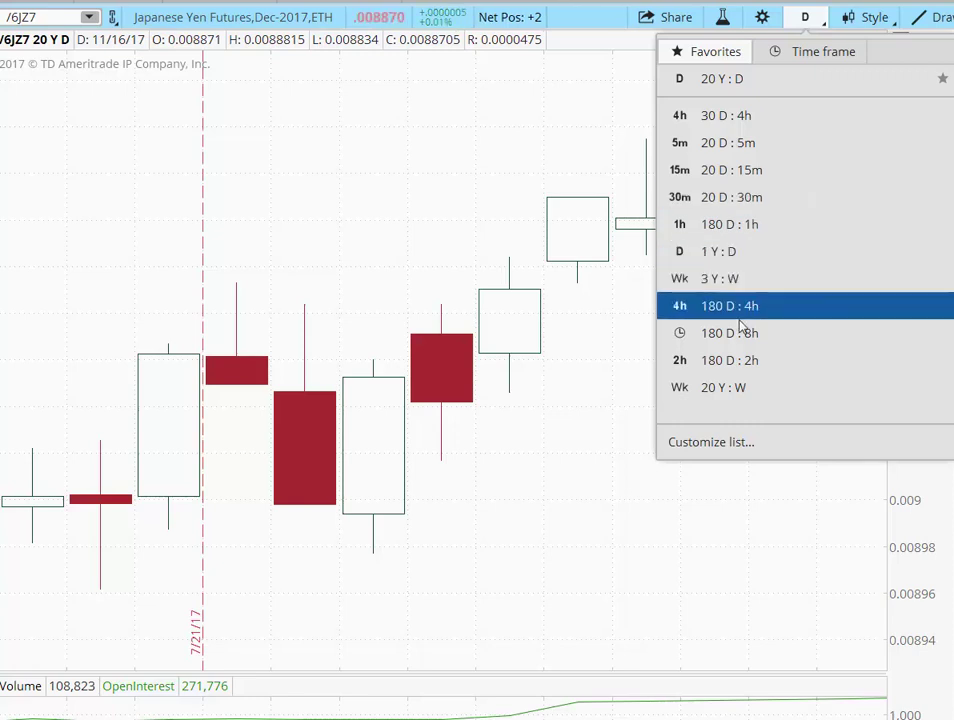
{"action": "left_click", "coordinate": [716, 252]}
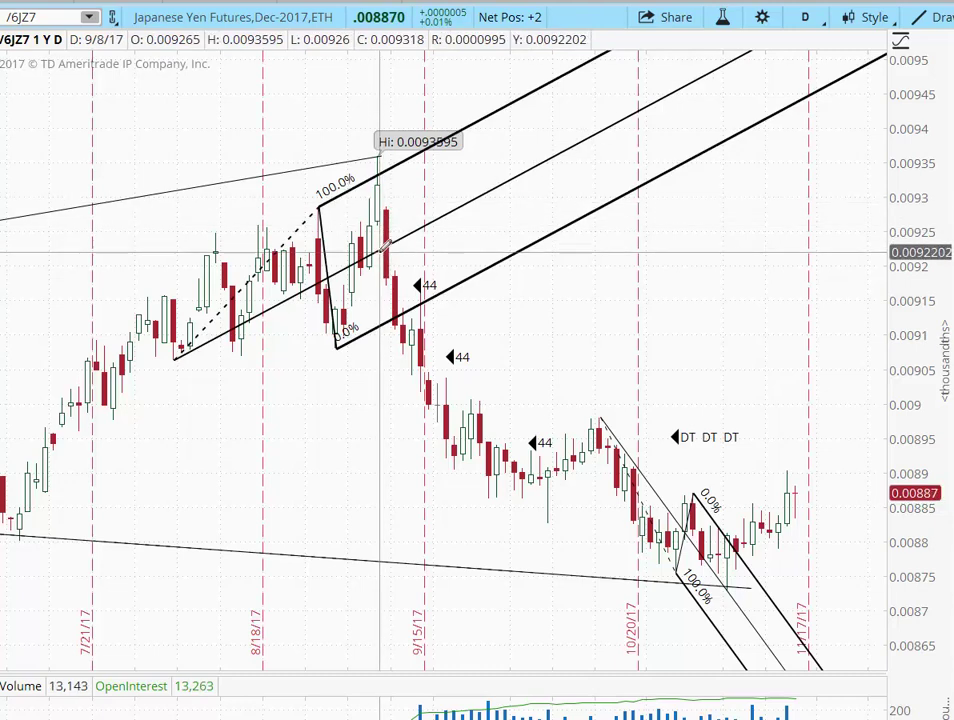
{"action": "mouse_move", "coordinate": [382, 213]}
{"action": "left_mouse_down"}
{"action": "mouse_move", "coordinate": [287, 354]}
{"action": "mouse_move", "coordinate": [178, 372]}
{"action": "mouse_move", "coordinate": [298, 289]}
{"action": "left_mouse_up"}
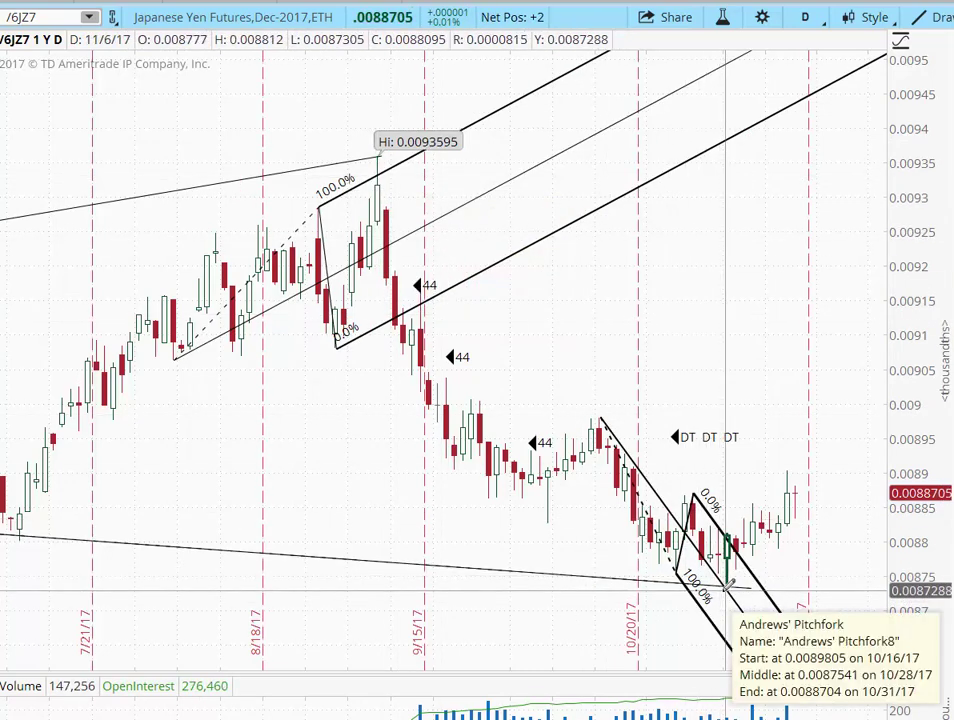
{"action": "mouse_move", "coordinate": [729, 584]}
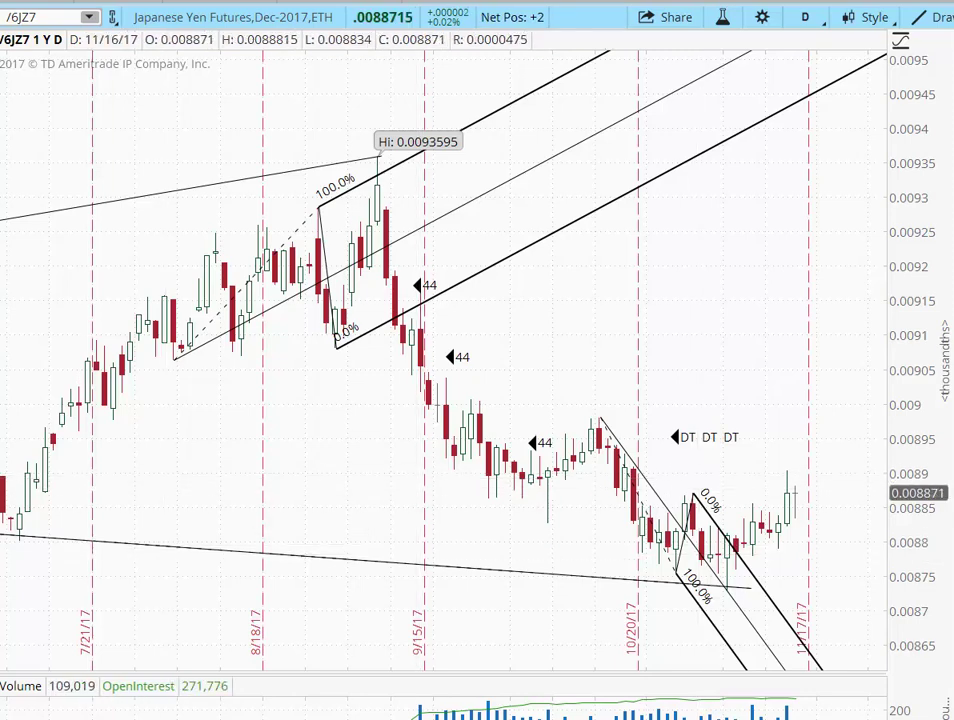
- Load the /6AZ7 chart and remove the rising pitchfork anchored at the October lows
{"action": "type", "text": "/6AZ7"}
{"action": "key", "text": "Return"}
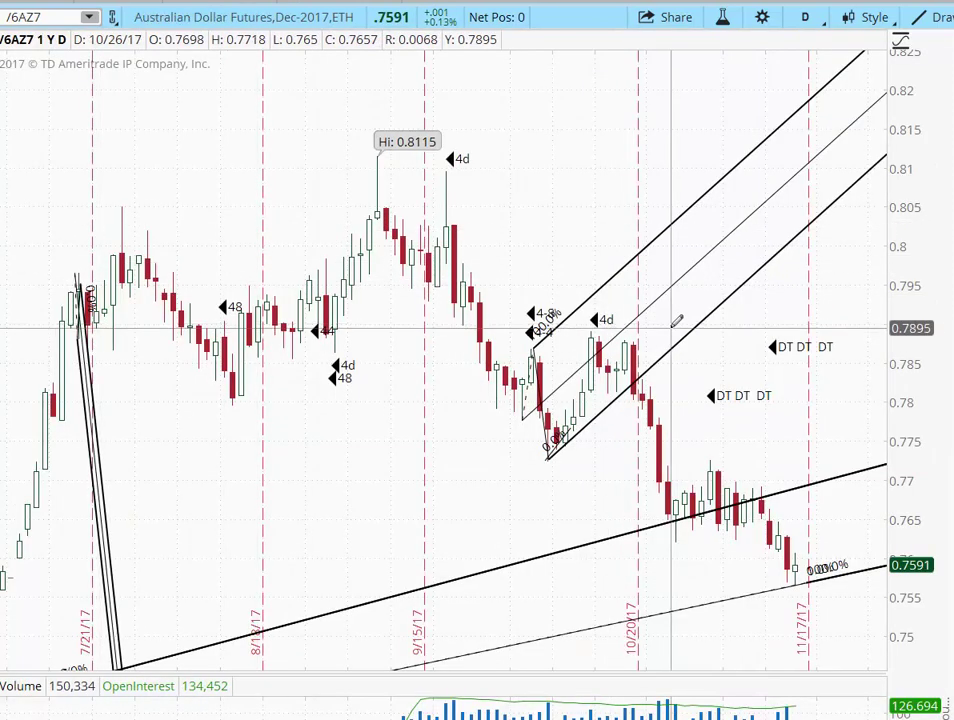
{"action": "right_click", "coordinate": [663, 290]}
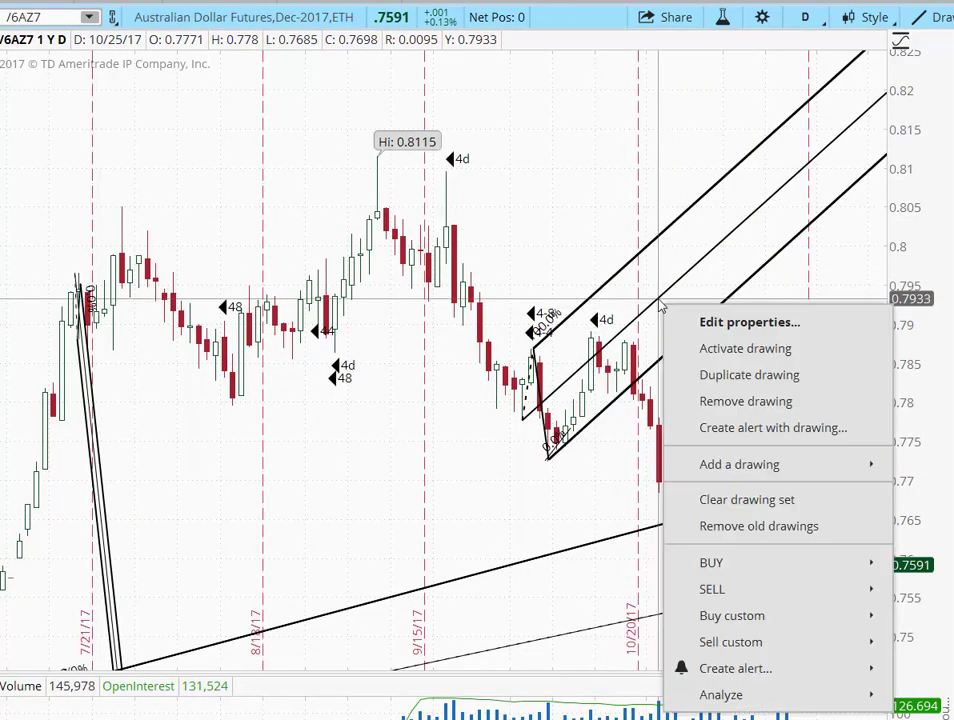
{"action": "left_click", "coordinate": [738, 399]}
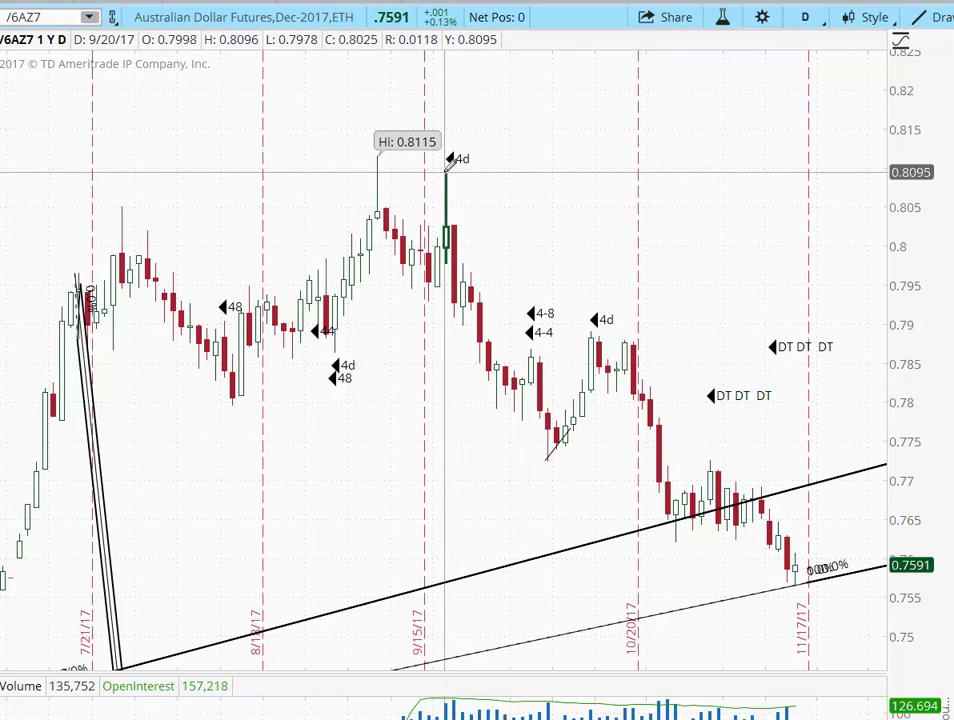
- Draw a trendline from the 9/20/17 high to the October low, and an Andrews' pitchfork through both points and the following swing high
{"action": "mouse_move", "coordinate": [445, 171]}
{"action": "left_mouse_down"}
{"action": "mouse_move", "coordinate": [479, 213]}
{"action": "mouse_move", "coordinate": [555, 374]}
{"action": "mouse_move", "coordinate": [555, 467]}
{"action": "mouse_move", "coordinate": [547, 460]}
{"action": "left_mouse_up"}
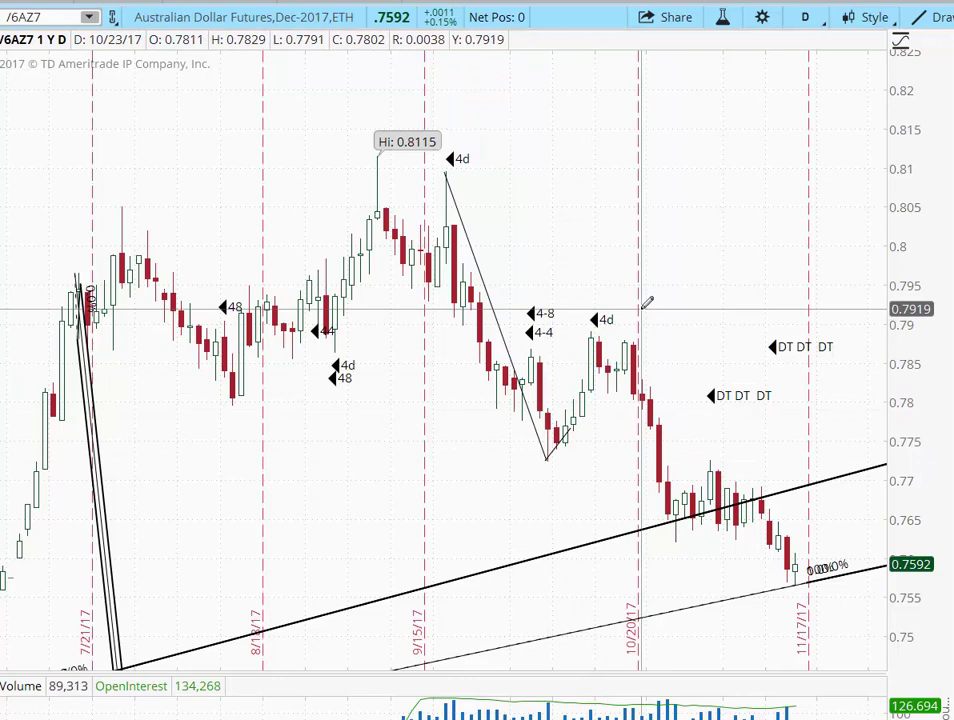
{"action": "left_click", "coordinate": [929, 20]}
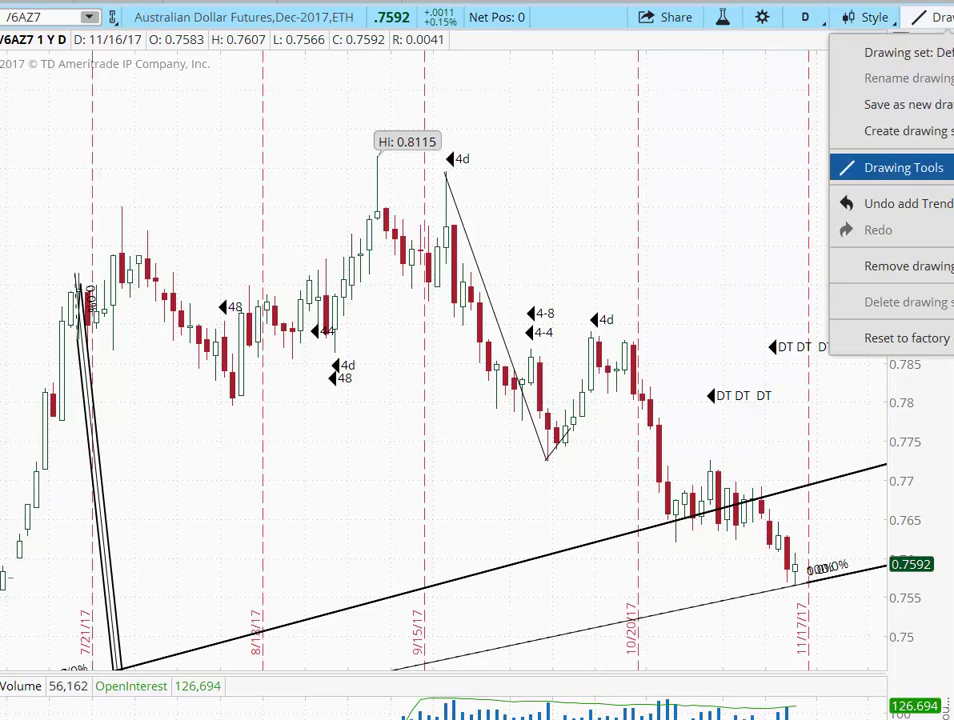
{"action": "left_click", "coordinate": [900, 167]}
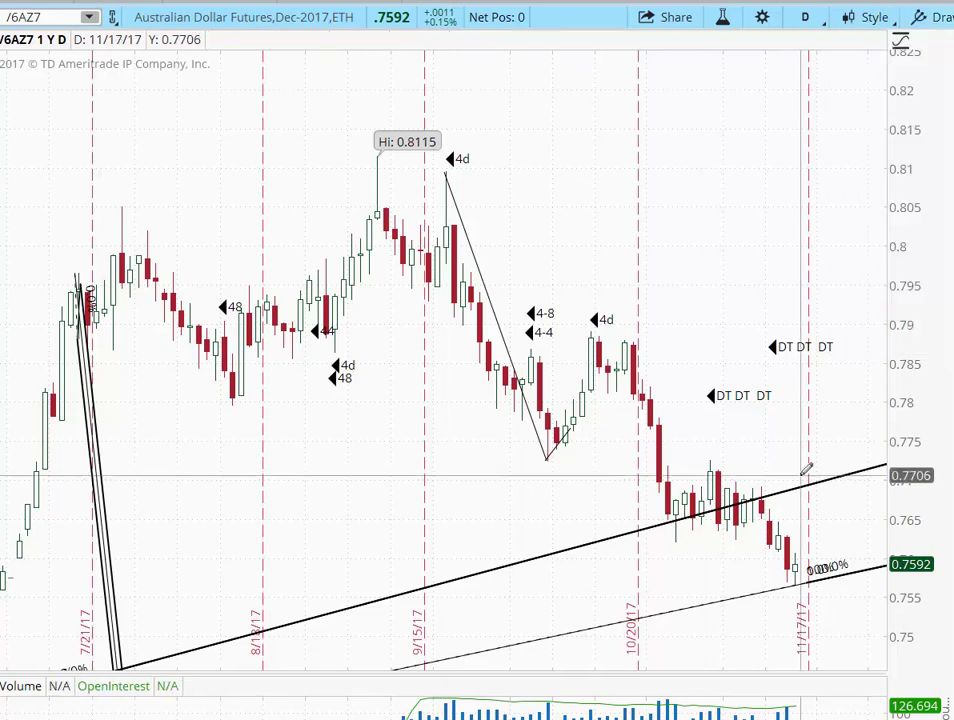
{"action": "left_click", "coordinate": [447, 172]}
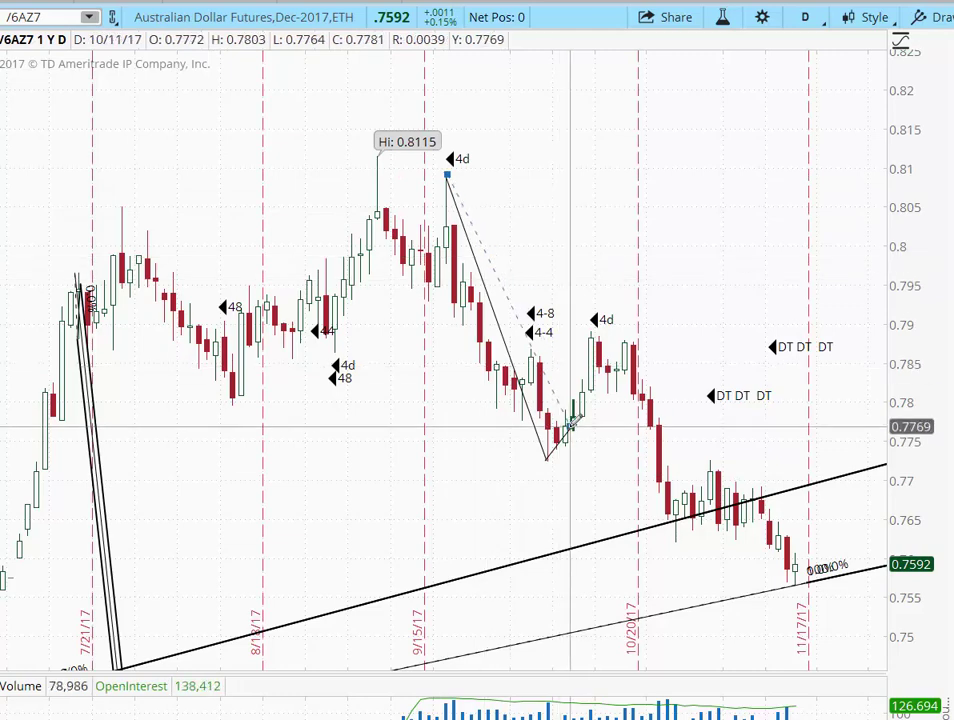
{"action": "left_click", "coordinate": [549, 460]}
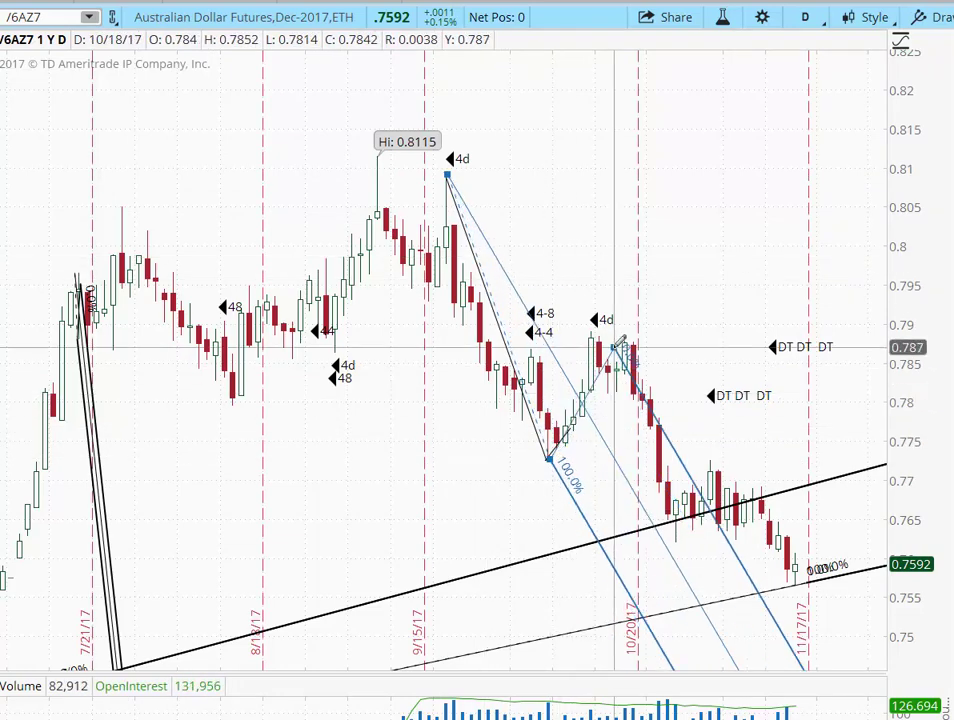
{"action": "left_click", "coordinate": [593, 333]}
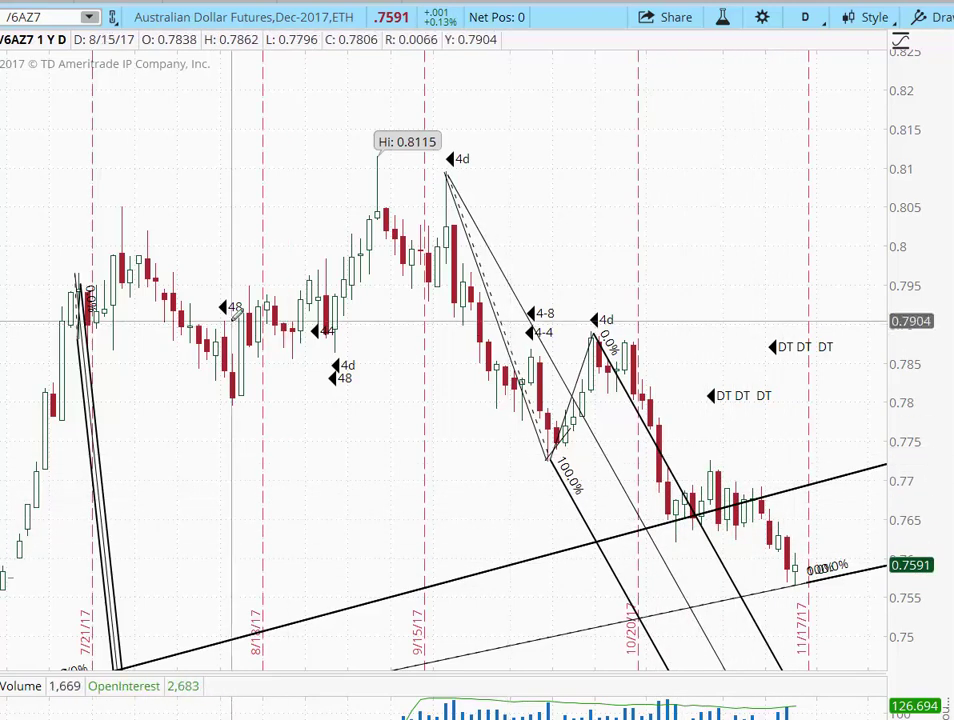
- Load the Ultra T-Bond futures chart with the symbol /UBZ7
{"action": "left_click", "coordinate": [90, 18]}
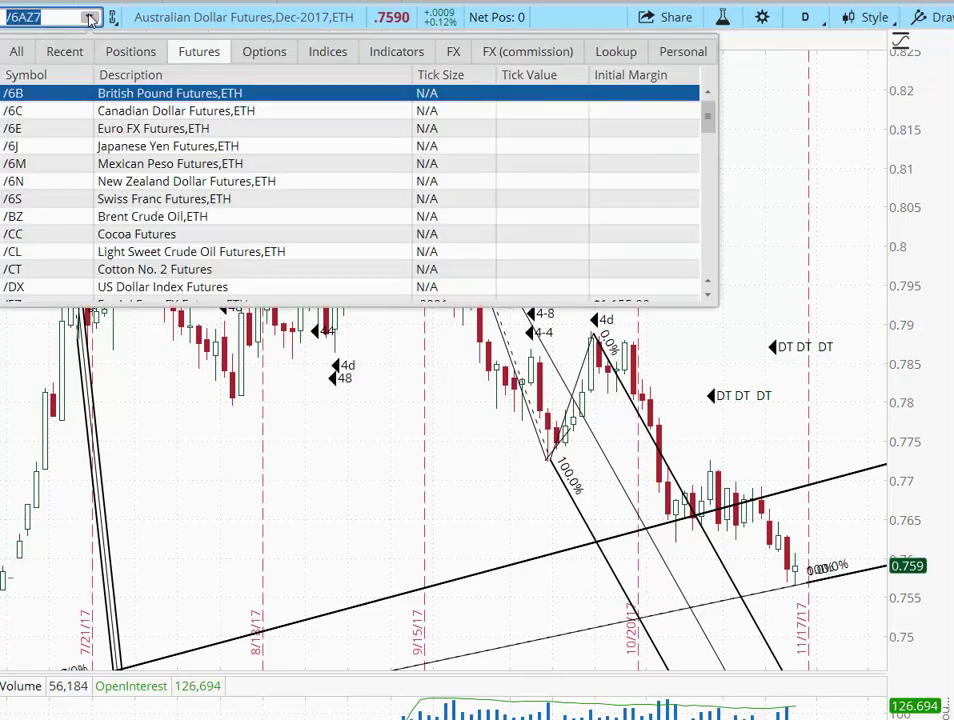
{"action": "left_click", "coordinate": [90, 18]}
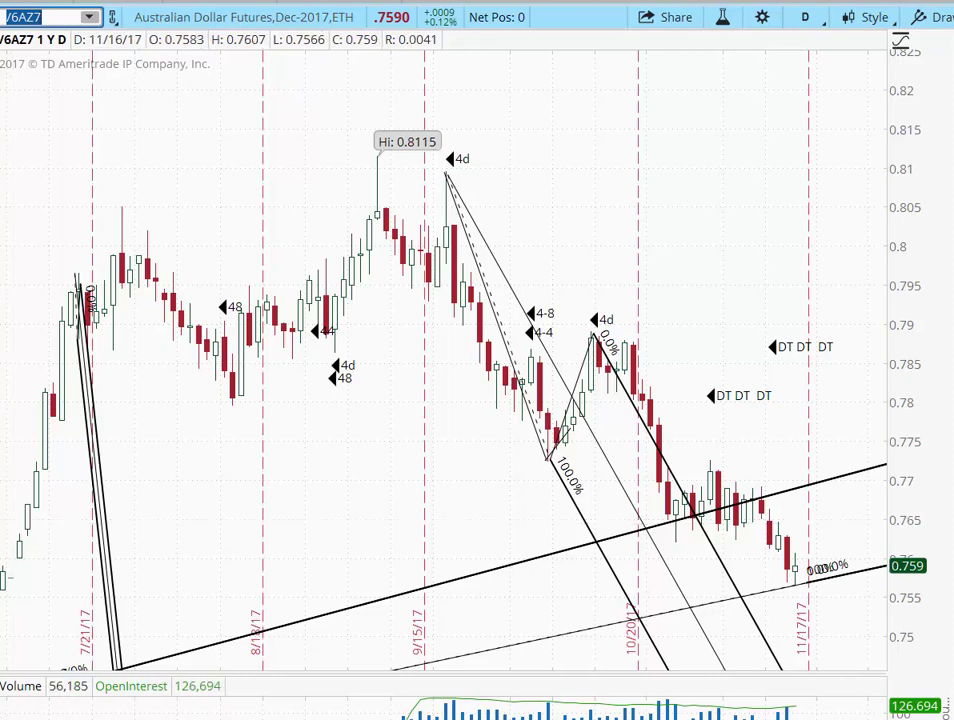
{"action": "type", "text": "/UBZ7"}
{"action": "key", "text": "Return"}
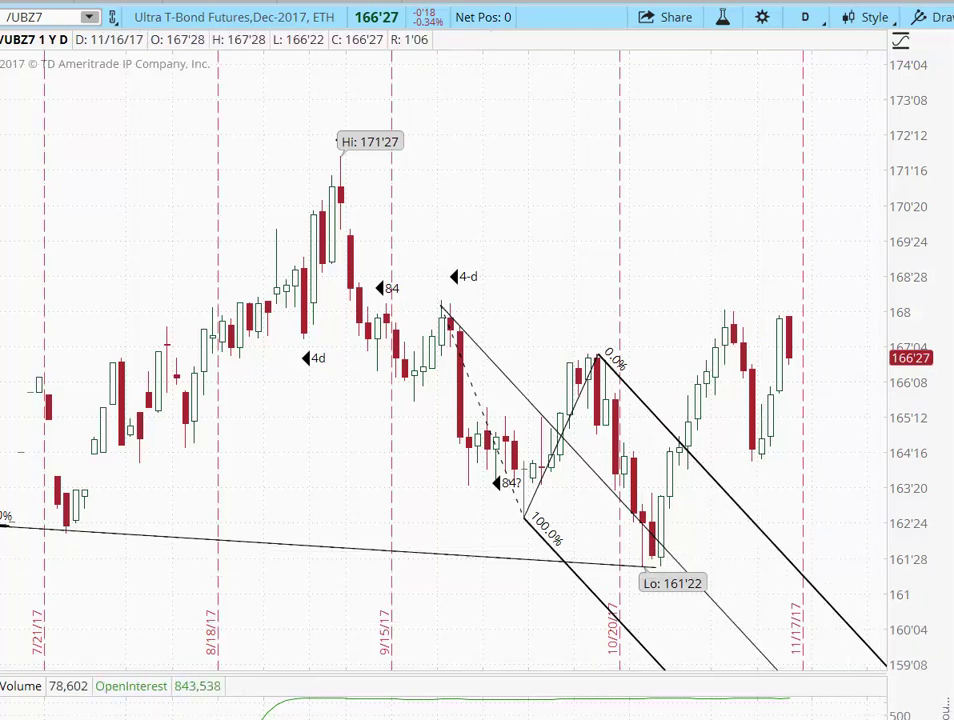
- Switch to the /ES 20-year daily chart around February 2007 and inspect the top where the two pitchforks meet
{"action": "key", "text": "F10"}
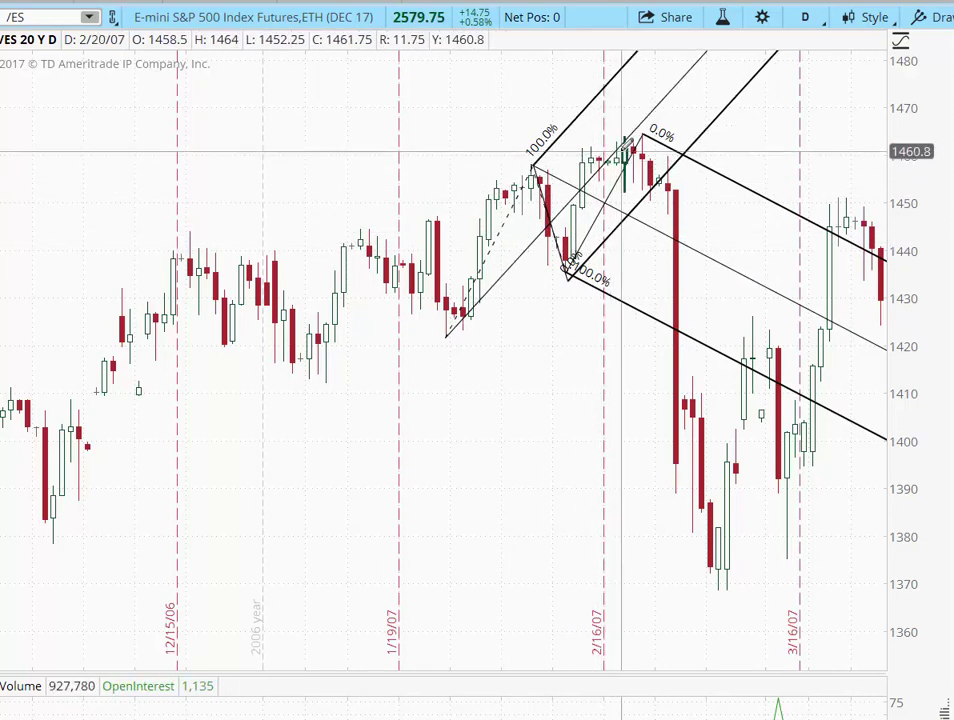
{"action": "mouse_move", "coordinate": [622, 147]}
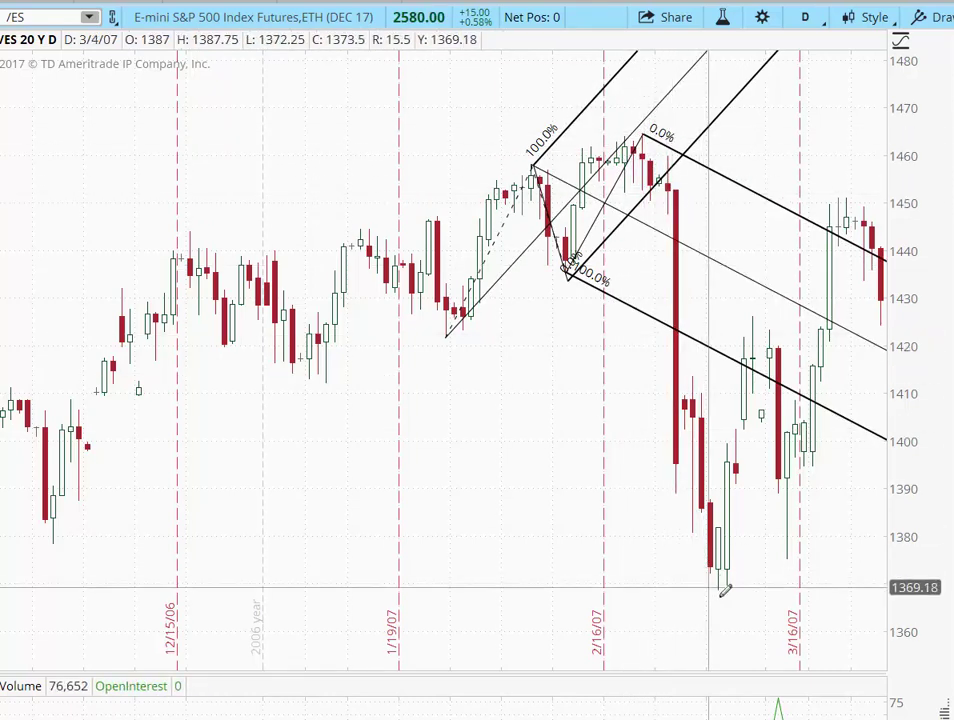
- Try projecting a duplicate of the falling February 2007 pitchfork one width below the original, and remove the copy
{"action": "right_click", "coordinate": [708, 340]}
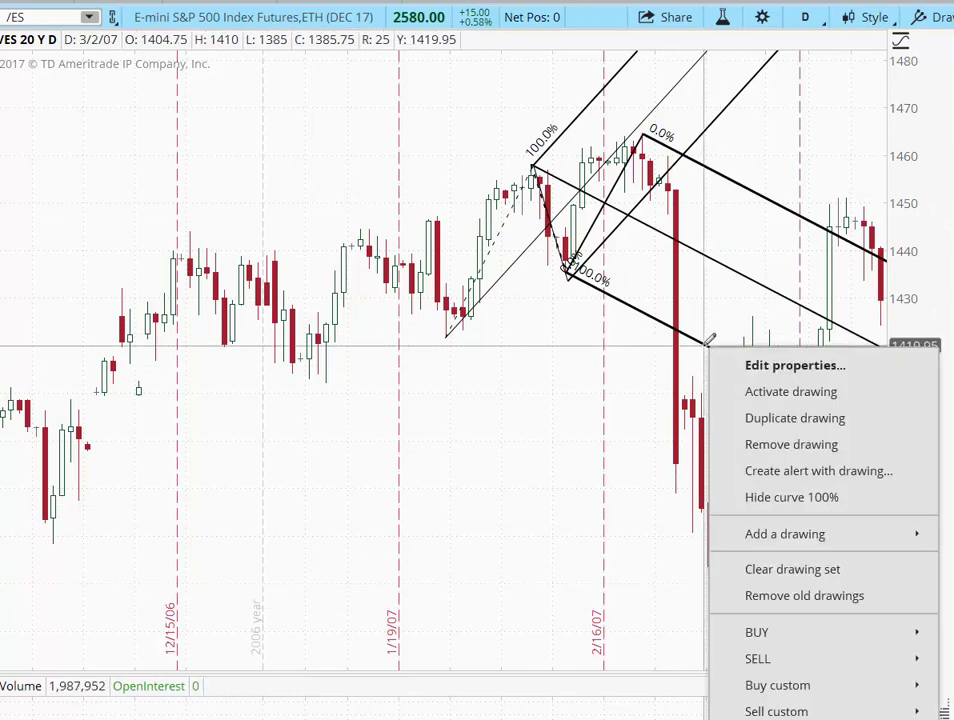
{"action": "left_click", "coordinate": [757, 430]}
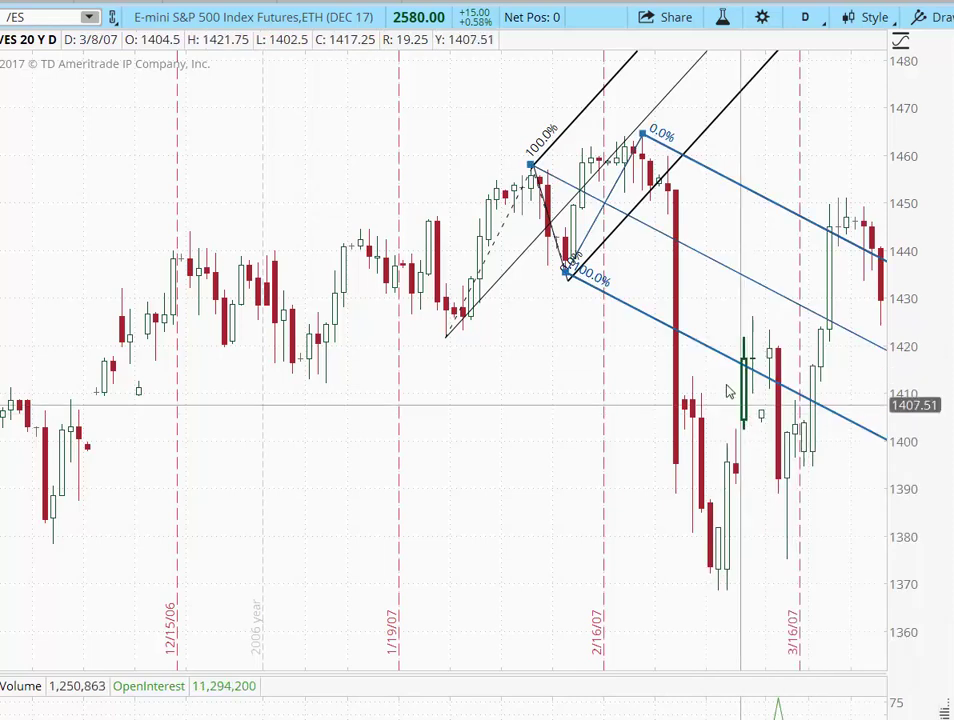
{"action": "left_click_drag", "start_coordinate": [711, 355], "coordinate": [650, 492]}
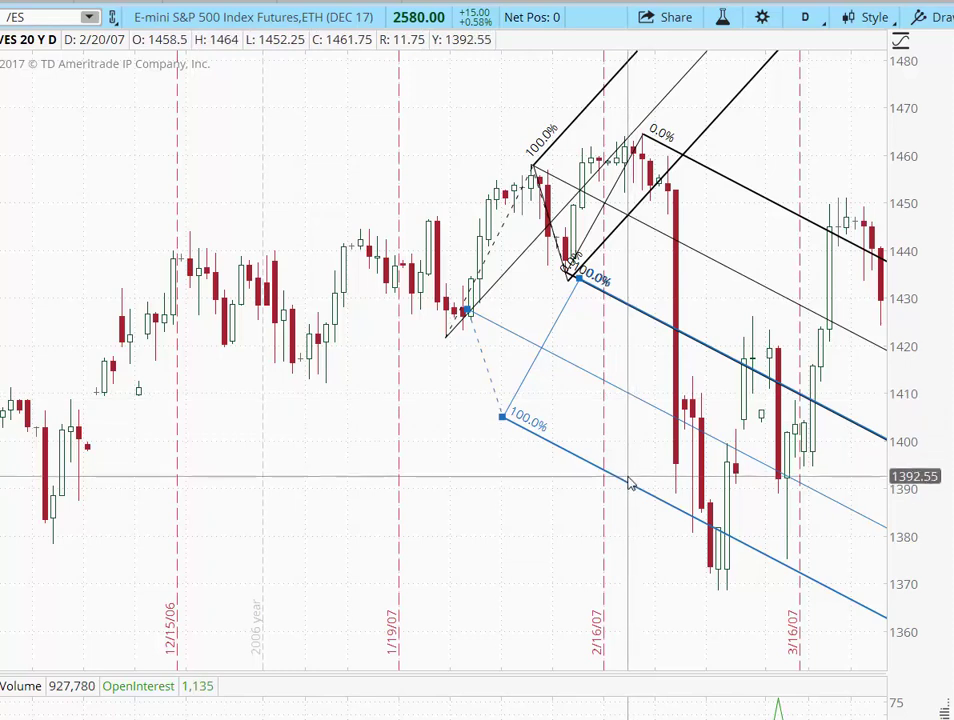
{"action": "right_click", "coordinate": [636, 397]}
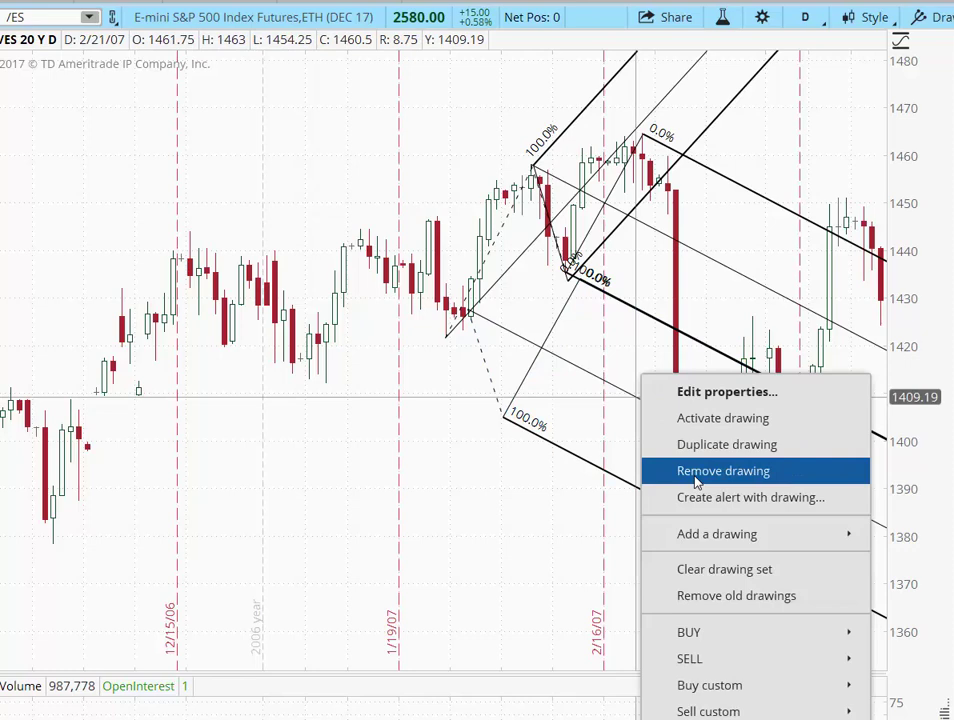
{"action": "left_click", "coordinate": [697, 471]}
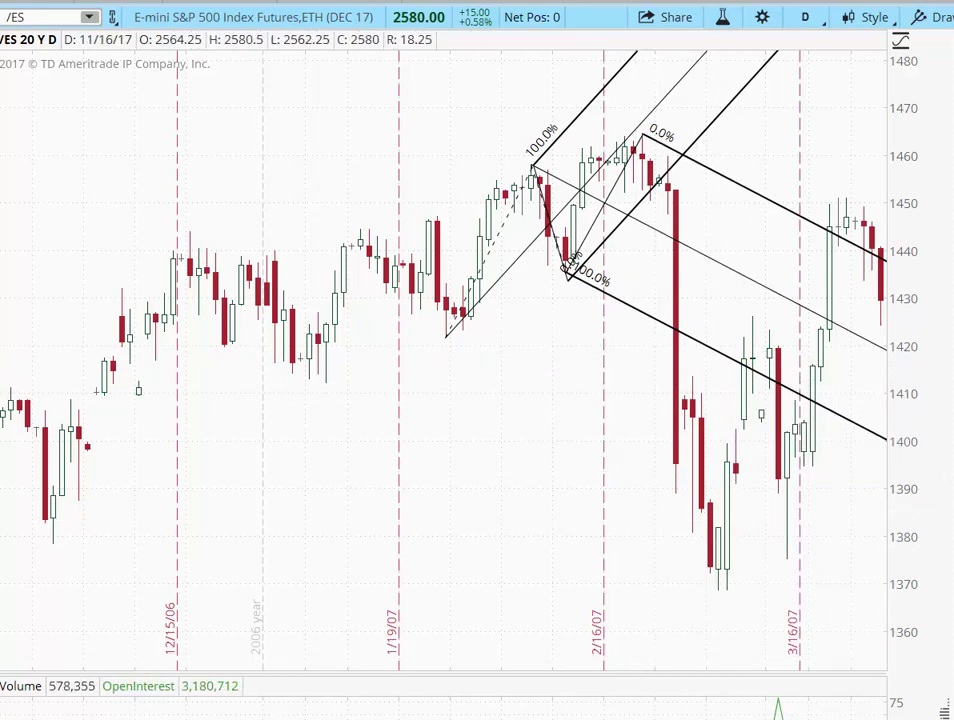
- Examine the /ES pitchforks from February to September 2007, including the anchor points of the falling pitchfork at the July high
{"action": "key", "text": "Right"}
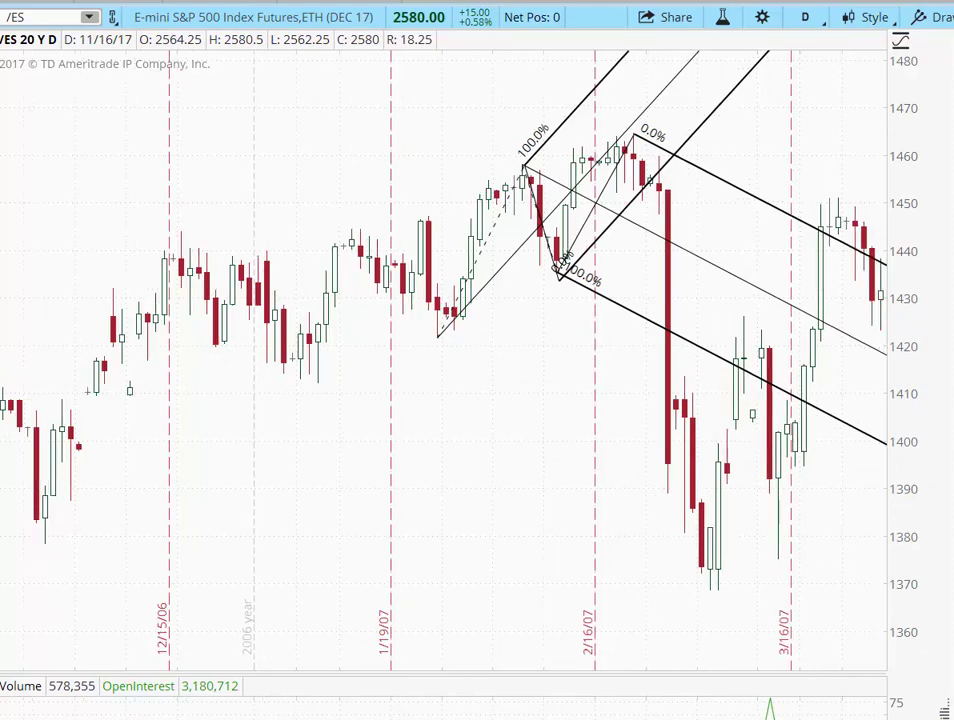
{"action": "key", "text": "Right"}
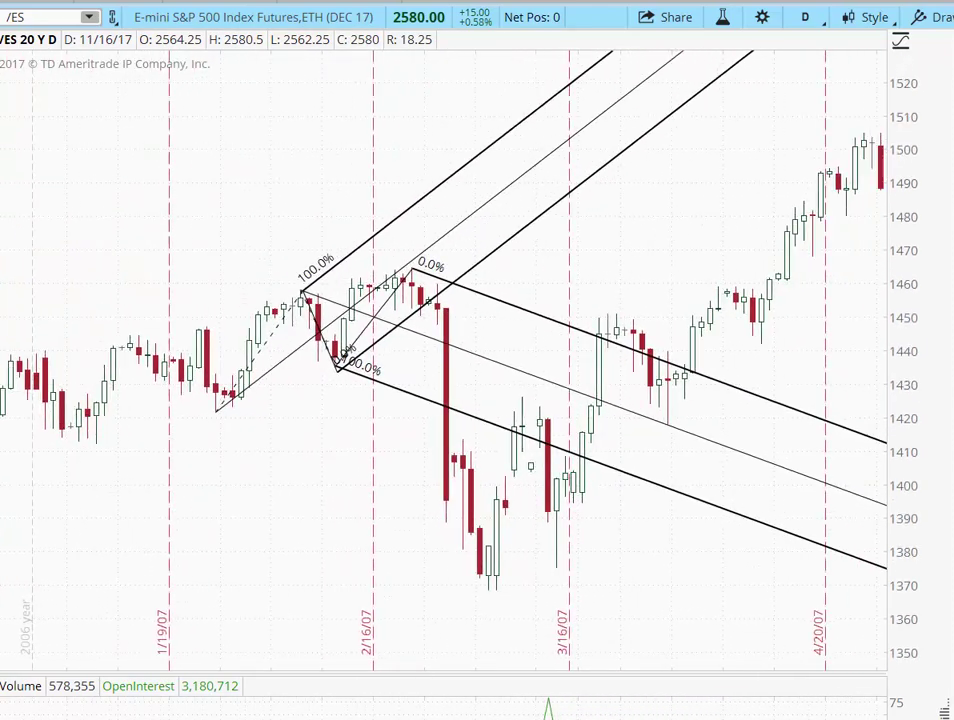
{"action": "key", "text": "Right"}
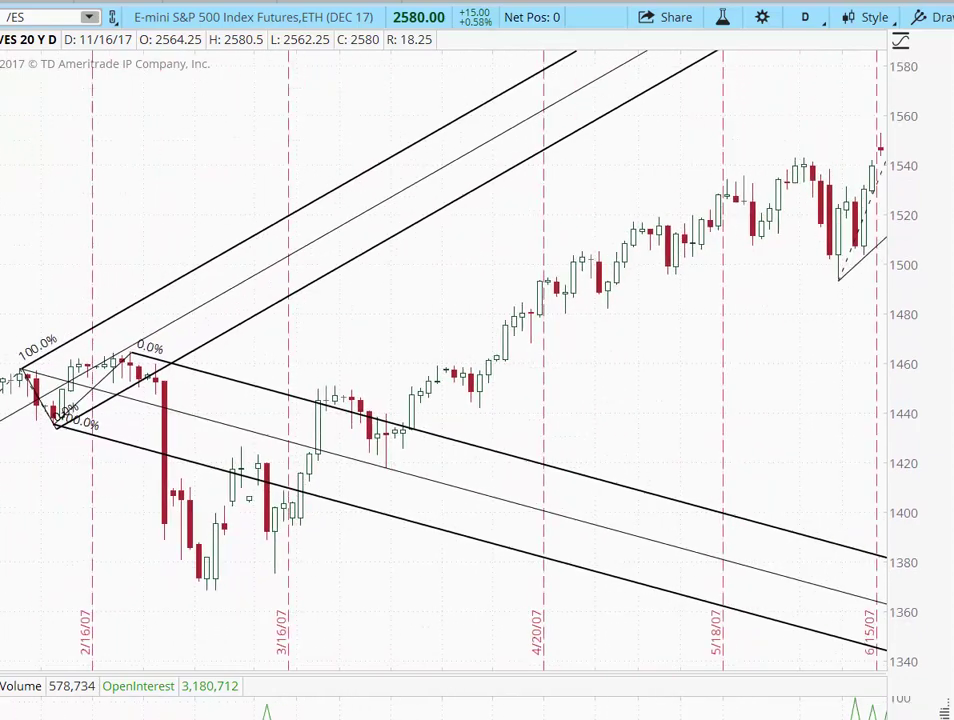
{"action": "key", "text": "Right"}
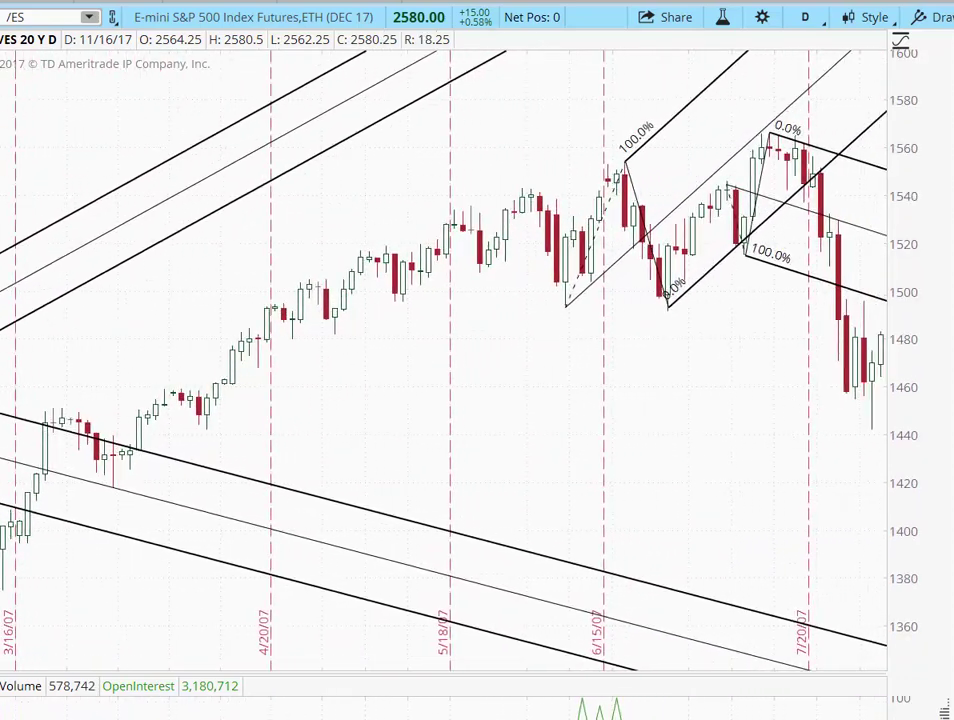
{"action": "key", "text": "Right"}
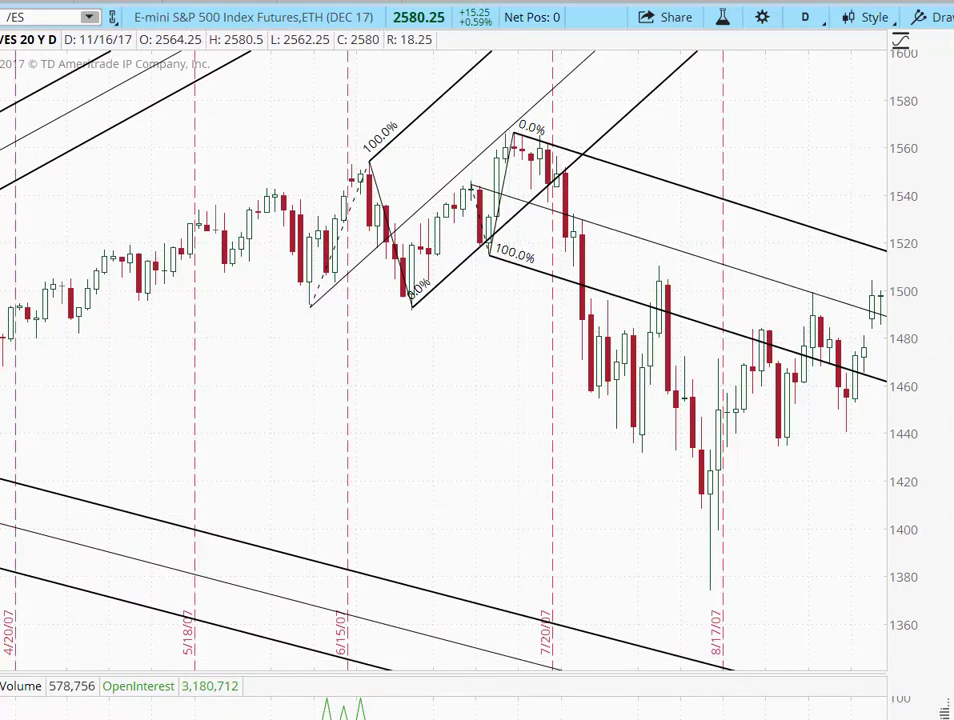
{"action": "key", "text": "Left"}
{"action": "key", "text": "Right"}
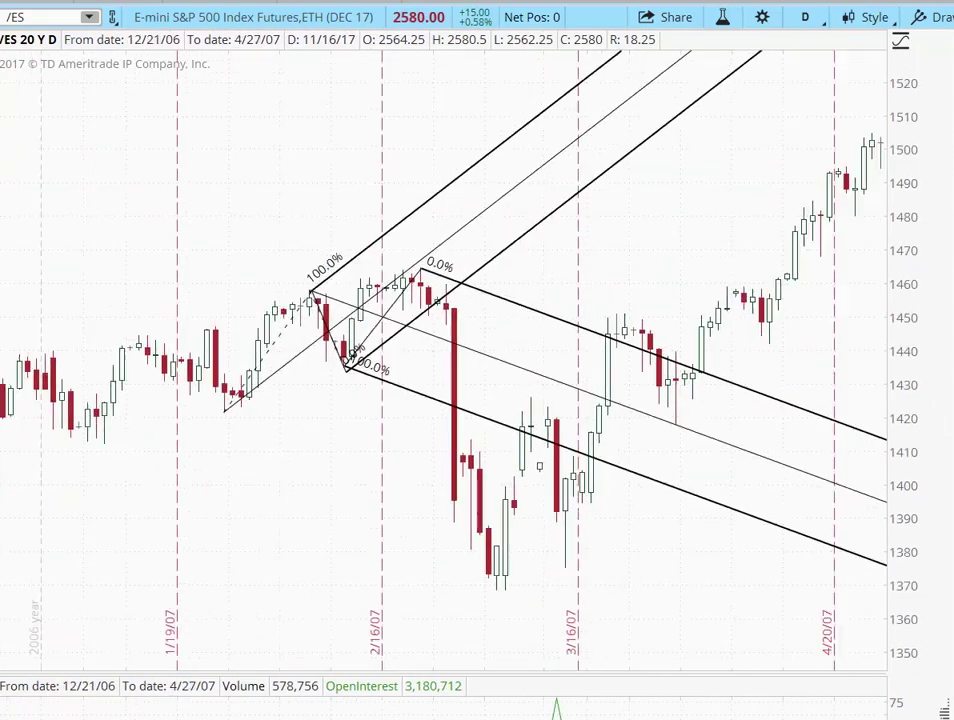
{"action": "key", "text": "Right"}
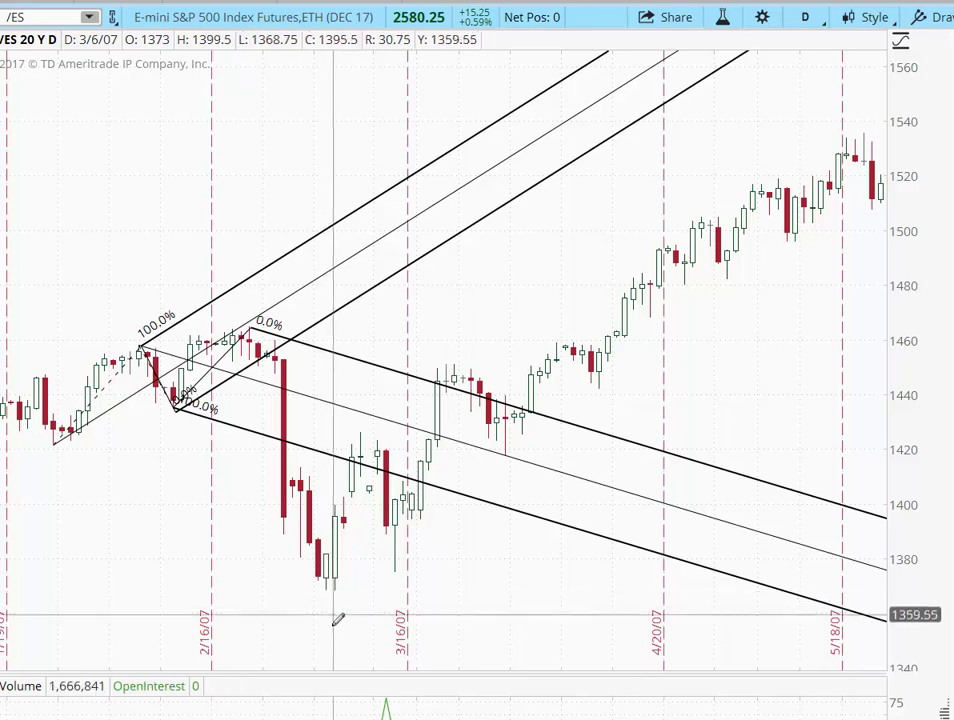
{"action": "scroll", "coordinate": [443, 360], "scroll_direction": "down", "scroll_amount": 3}
{"action": "scroll", "coordinate": [443, 360], "scroll_direction": "down", "scroll_amount": 5}
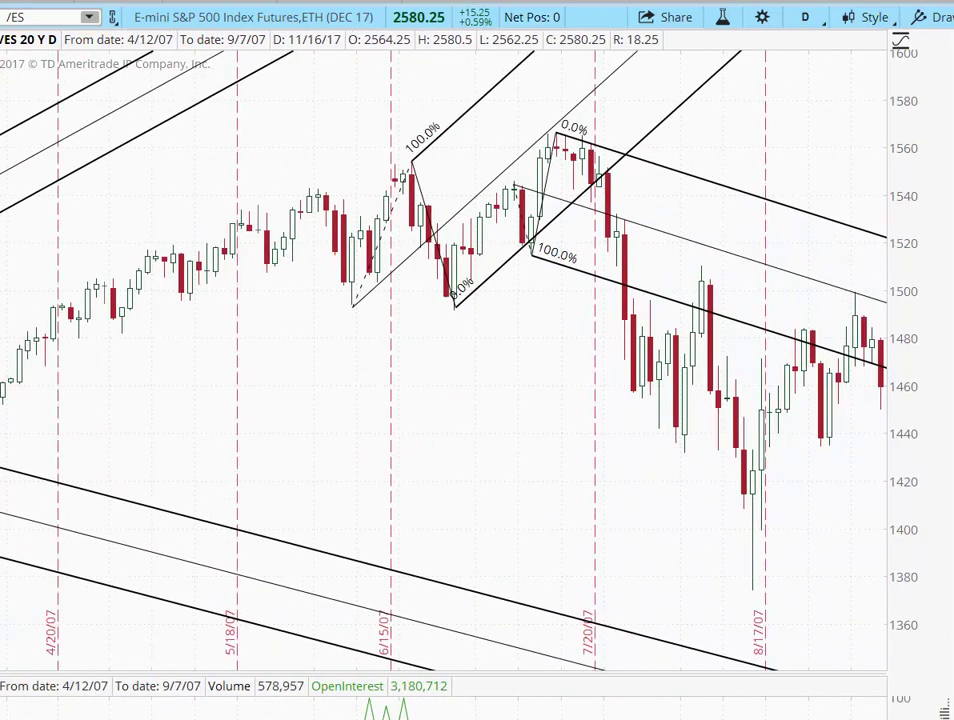
{"action": "scroll", "coordinate": [443, 360], "scroll_direction": "up", "scroll_amount": 7}
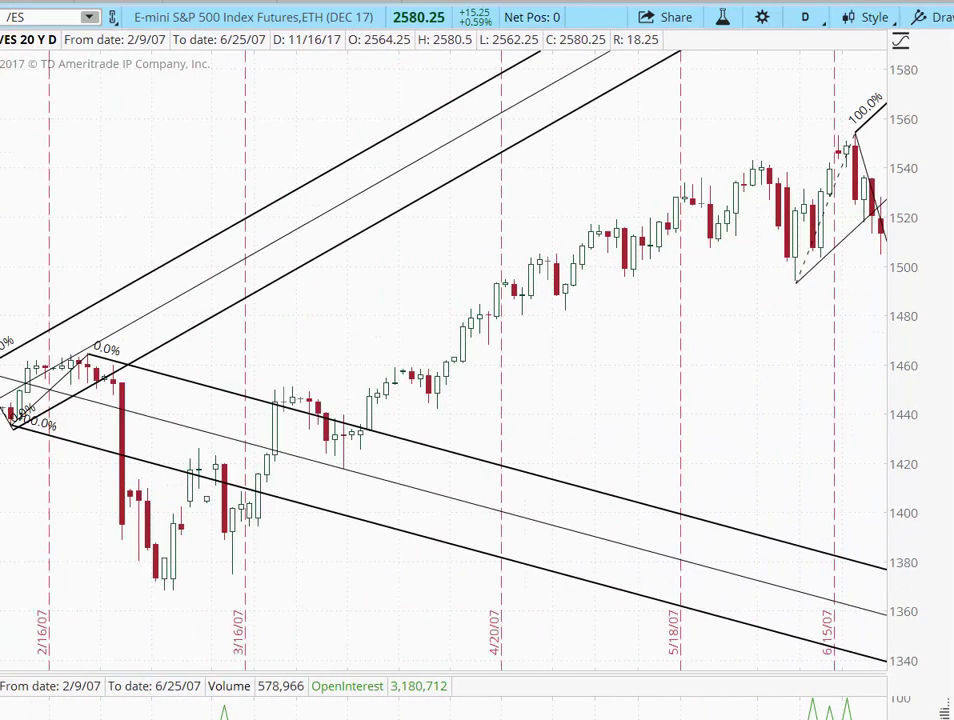
{"action": "scroll", "coordinate": [443, 360], "scroll_direction": "down", "scroll_amount": 10}
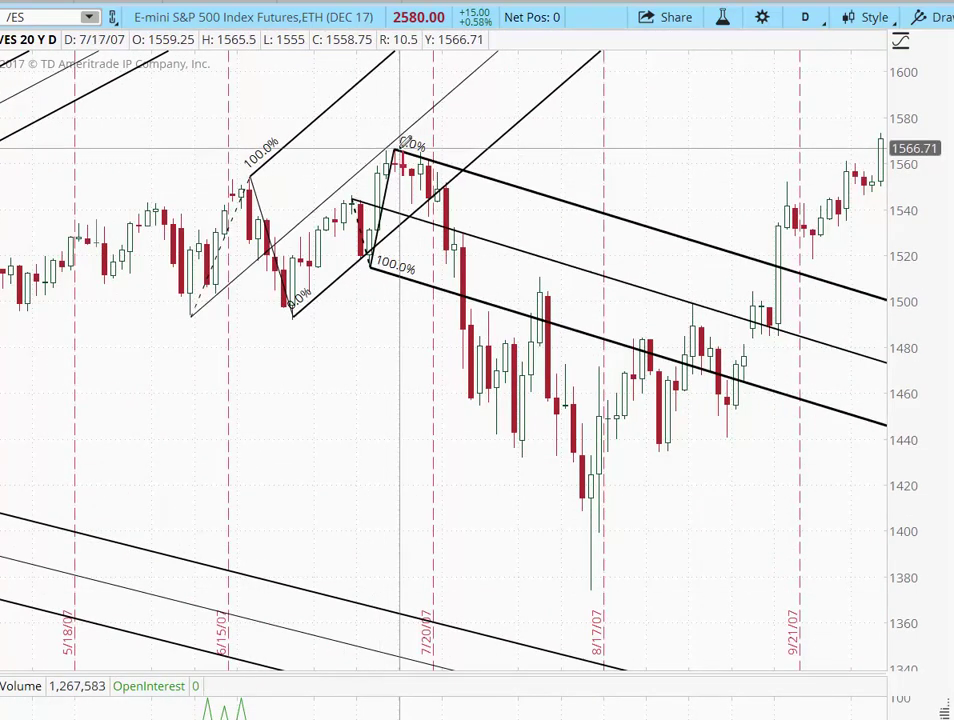
{"action": "mouse_move", "coordinate": [396, 147]}
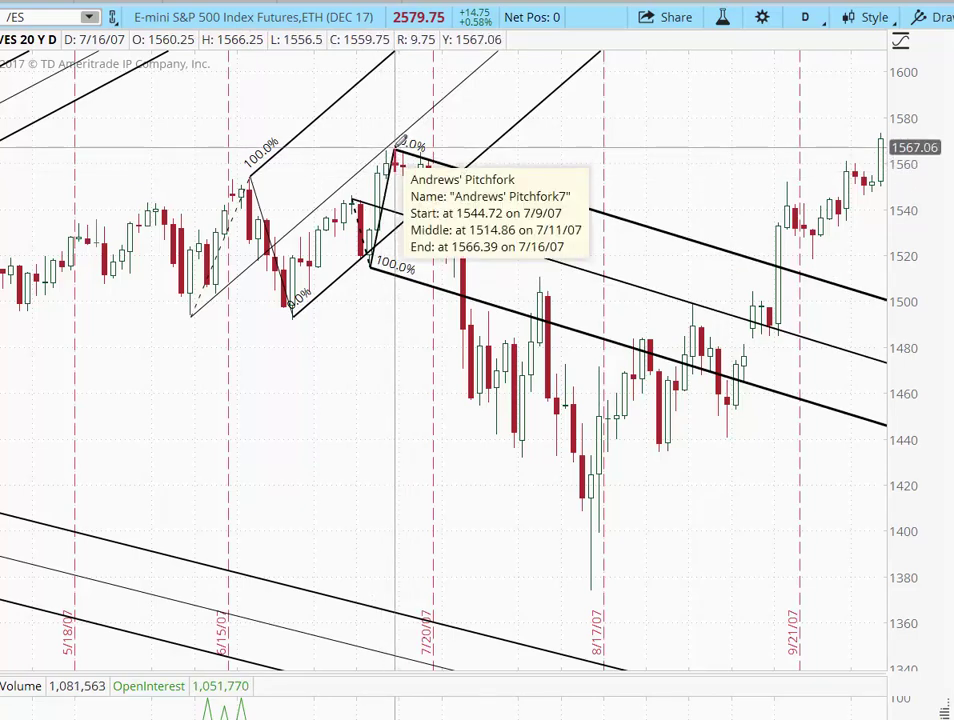
- Advance the /ES daily chart from July 2007 to January 2010 and inspect the top where the rising and near-flat pitchforks meet
{"action": "left_click_drag", "start_coordinate": [398, 148], "coordinate": [385, 150]}
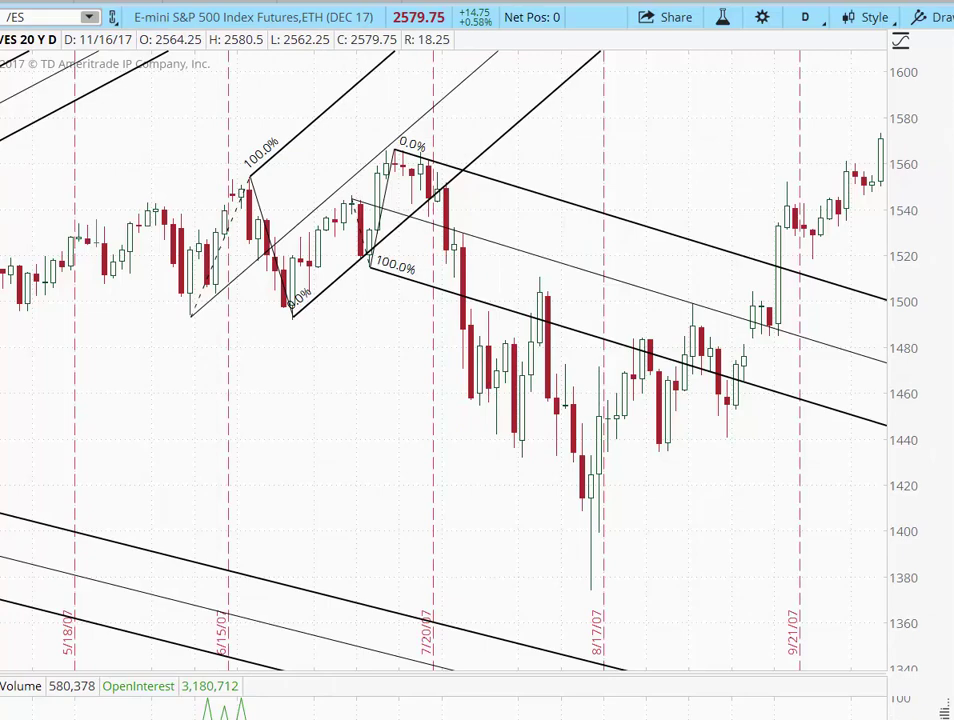
{"action": "scroll", "coordinate": [444, 360], "scroll_direction": "down", "scroll_amount": 10}
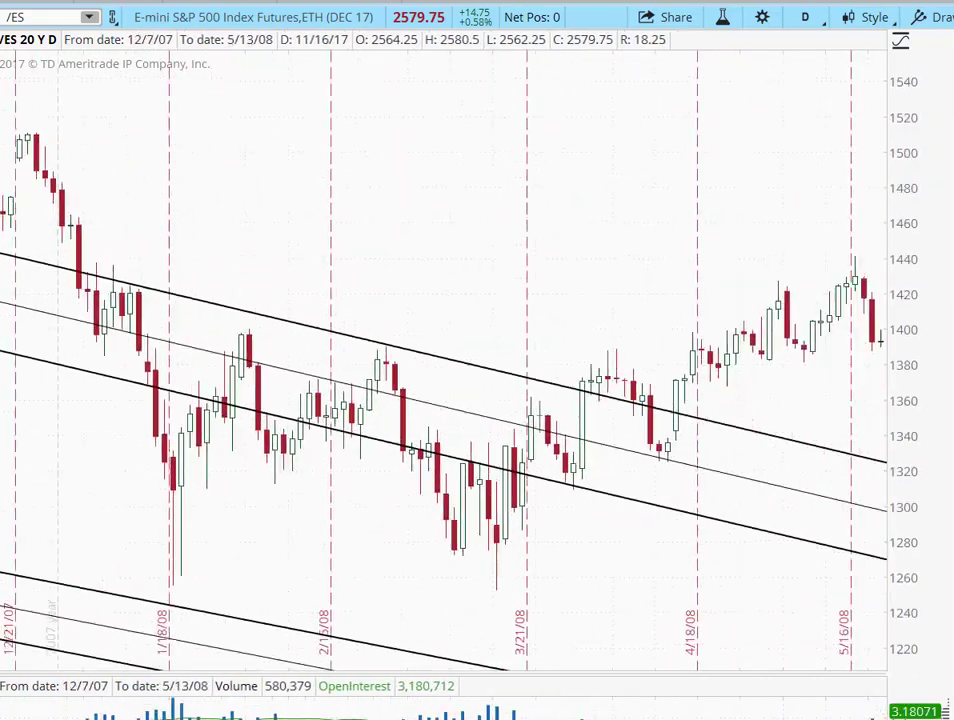
{"action": "scroll", "coordinate": [444, 360], "scroll_direction": "down", "scroll_amount": 20}
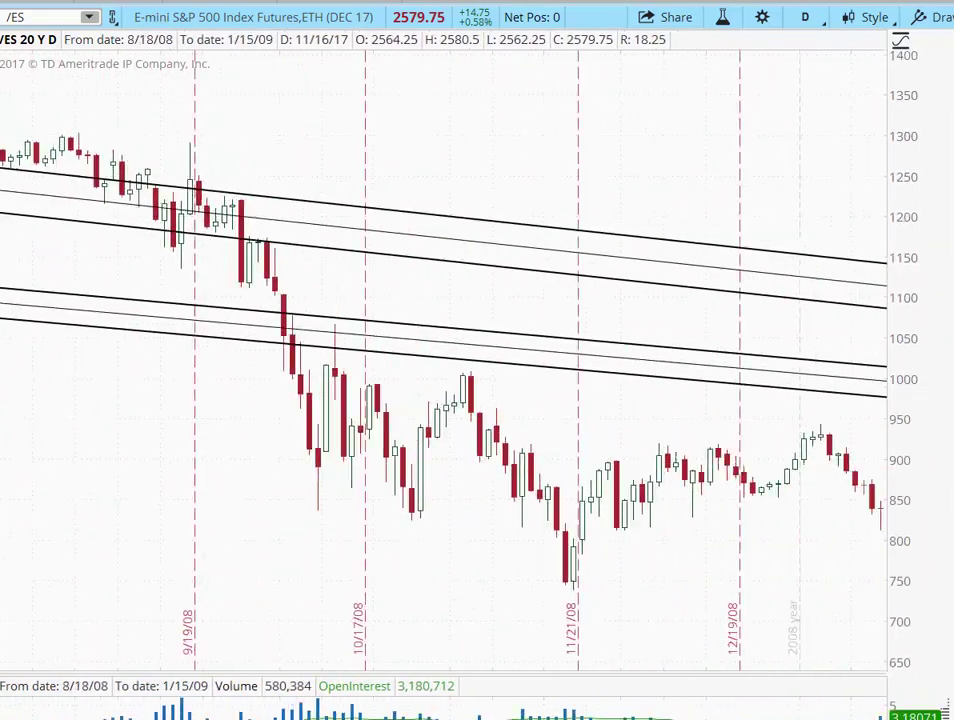
{"action": "scroll", "coordinate": [444, 360], "scroll_direction": "down", "scroll_amount": 20}
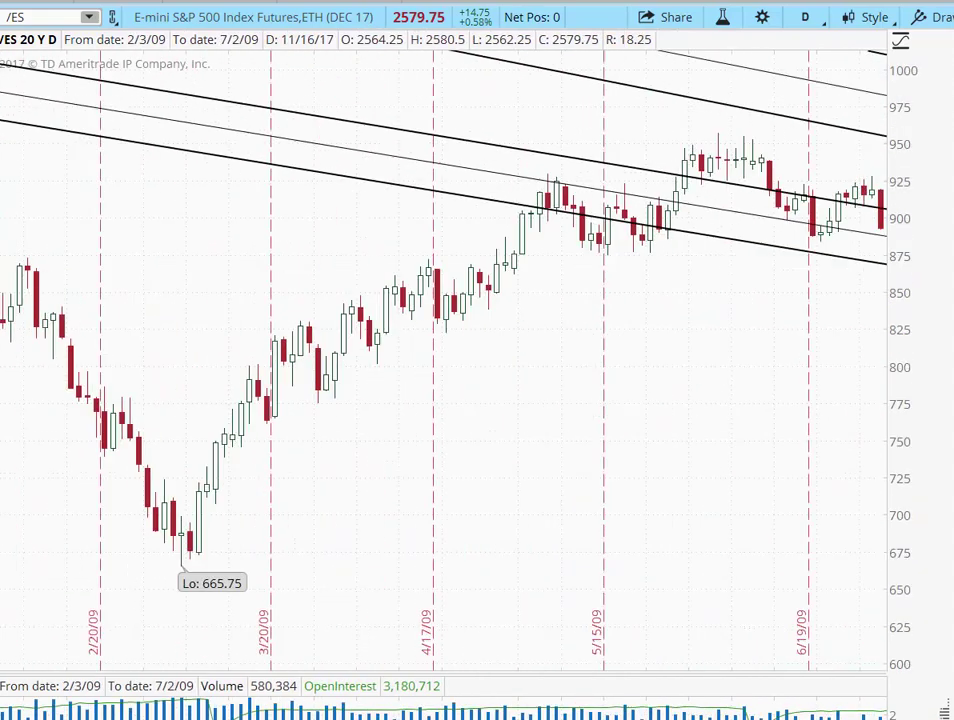
{"action": "scroll", "coordinate": [444, 360], "scroll_direction": "down", "scroll_amount": 5}
{"action": "scroll", "coordinate": [444, 360], "scroll_direction": "down", "scroll_amount": 10}
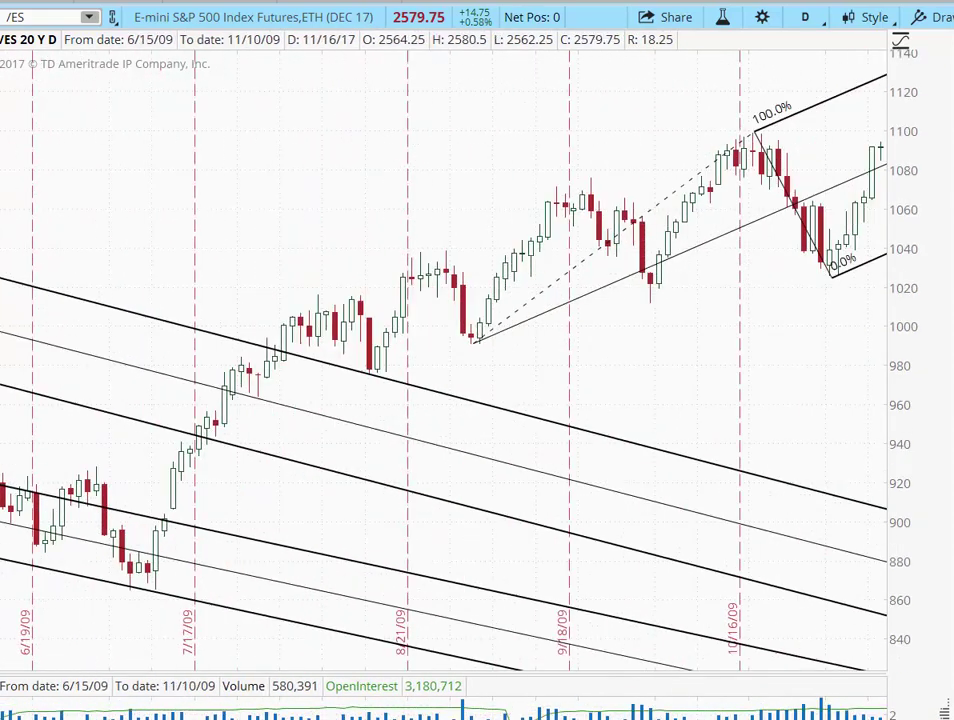
{"action": "scroll", "coordinate": [444, 360], "scroll_direction": "down", "scroll_amount": 7}
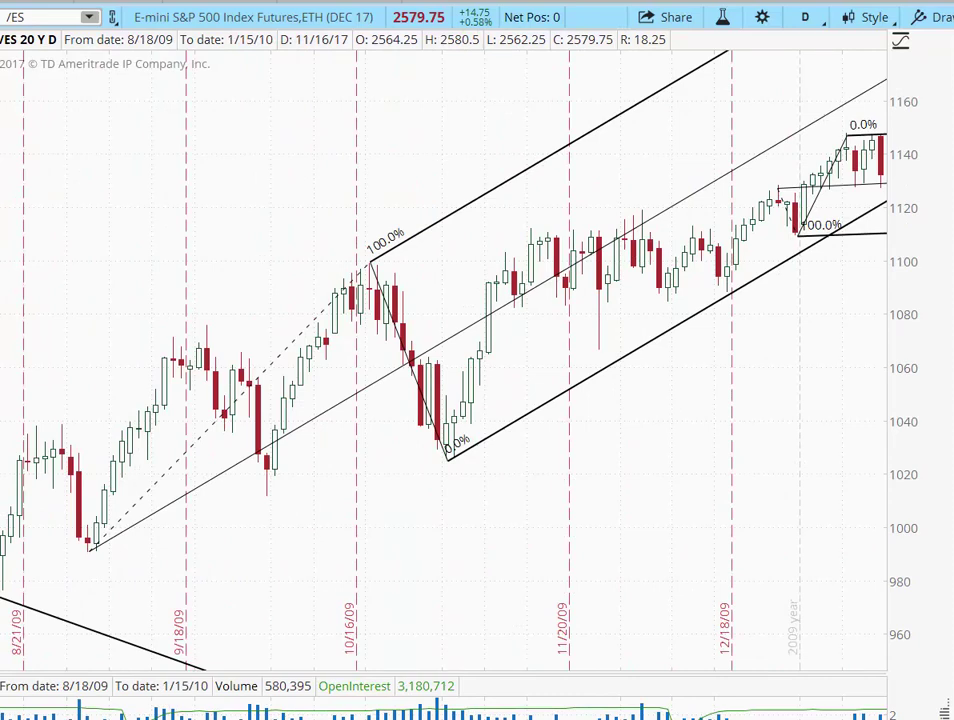
{"action": "scroll", "coordinate": [444, 360], "scroll_direction": "down", "scroll_amount": 2}
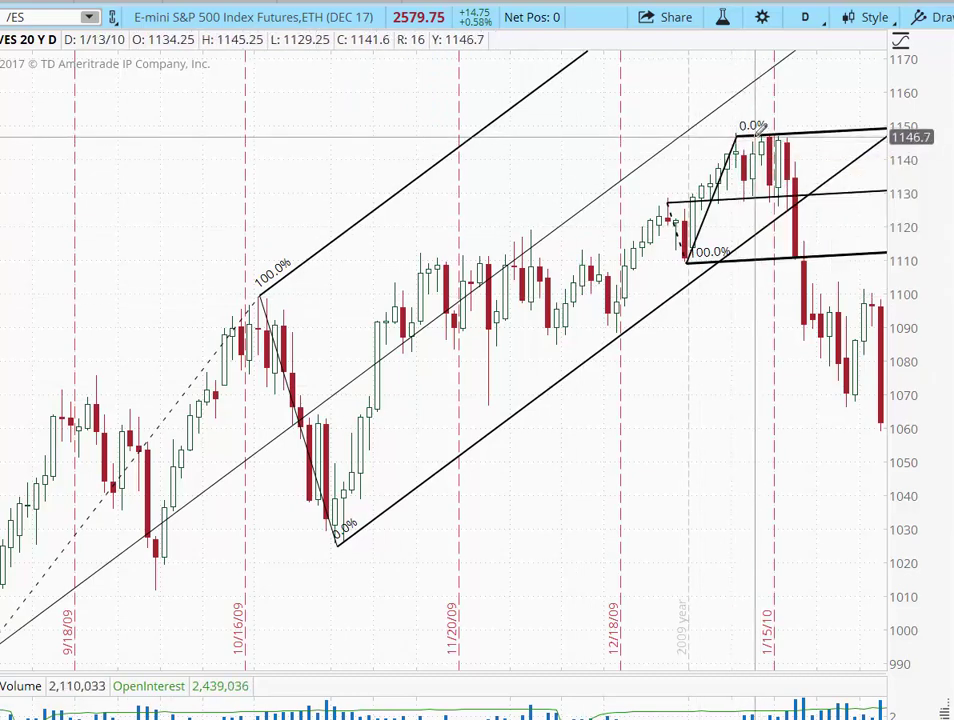
{"action": "mouse_move", "coordinate": [774, 131]}
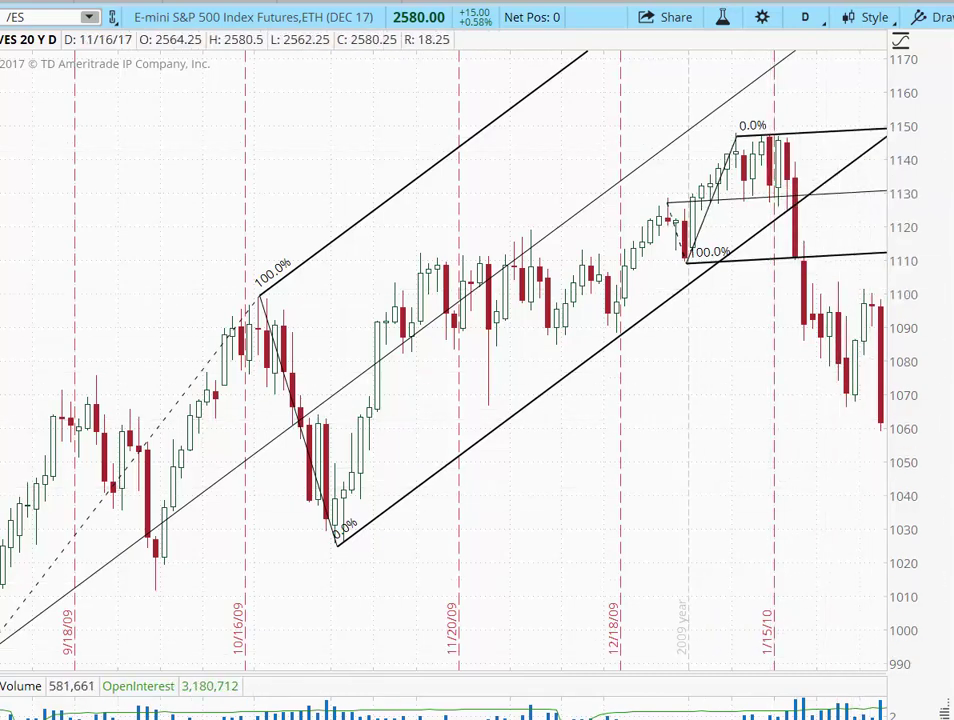
- Examine the /ES price action after the January 2010 top, following the decline and recovery against both pitchforks through April 2010
{"action": "scroll", "coordinate": [444, 330], "scroll_direction": "down", "scroll_amount": 5}
{"action": "scroll", "coordinate": [444, 330], "scroll_direction": "up", "scroll_amount": 5}
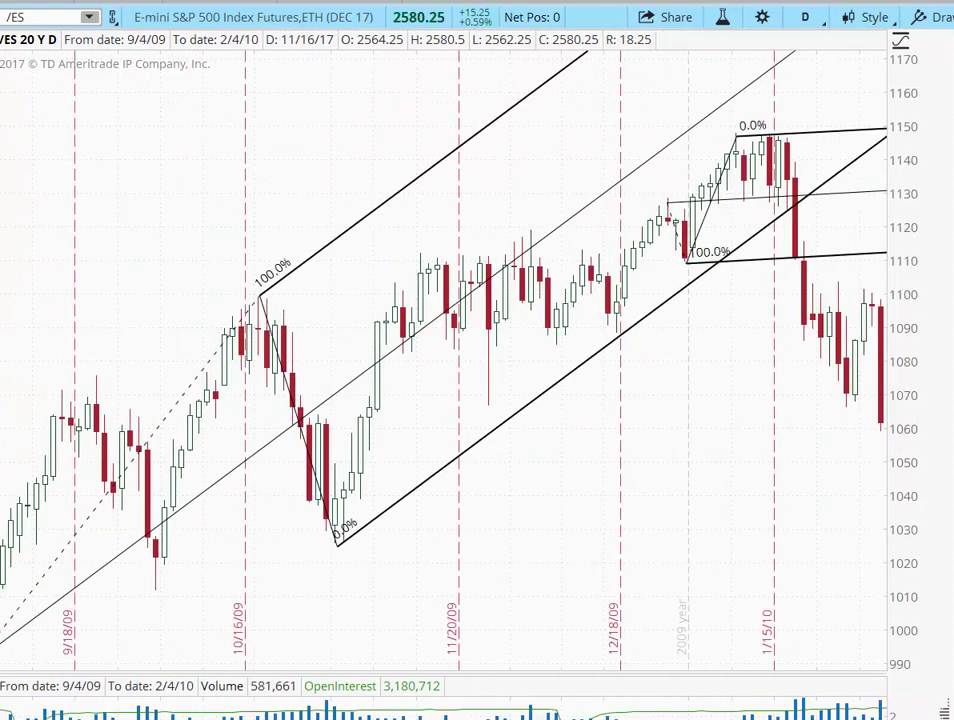
{"action": "scroll", "coordinate": [444, 330], "scroll_direction": "down", "scroll_amount": 1}
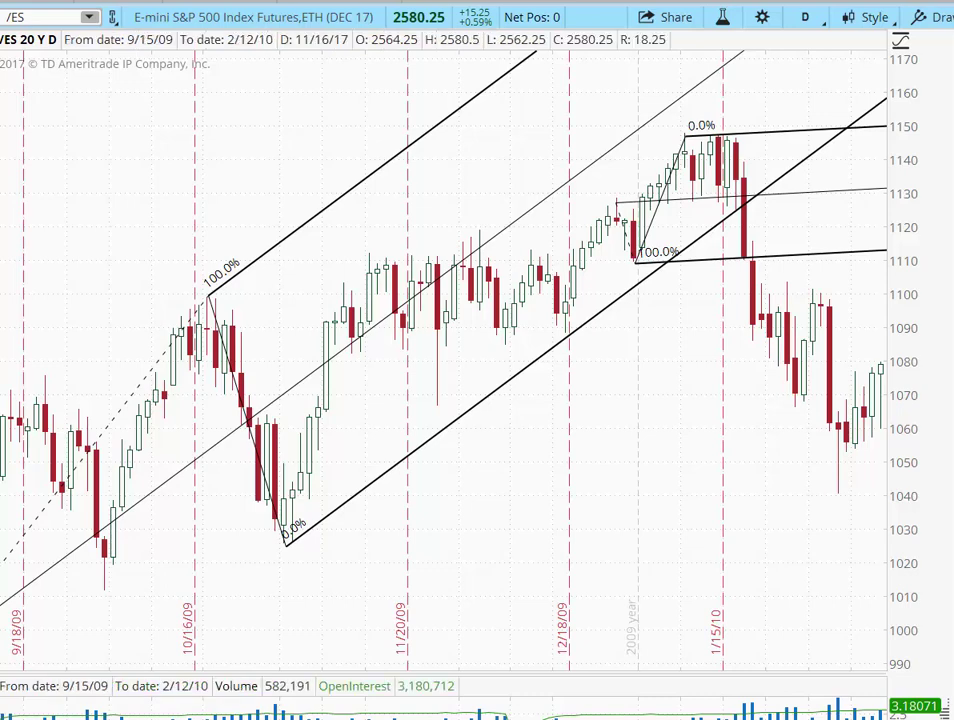
{"action": "scroll", "coordinate": [443, 350], "scroll_direction": "down", "scroll_amount": 3}
{"action": "scroll", "coordinate": [443, 350], "scroll_direction": "down", "scroll_amount": 3}
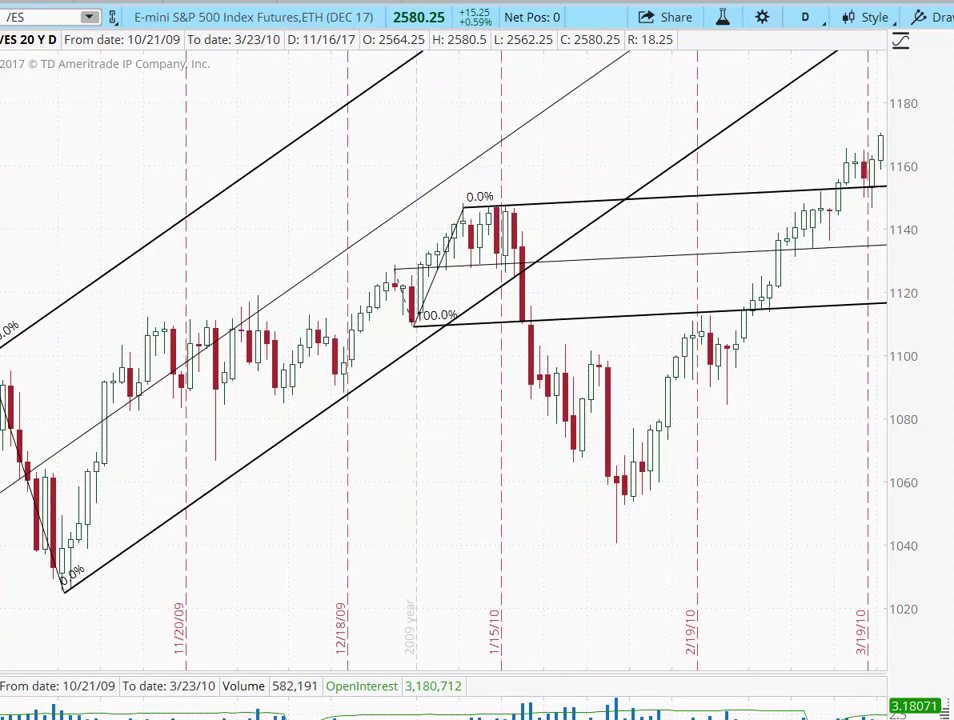
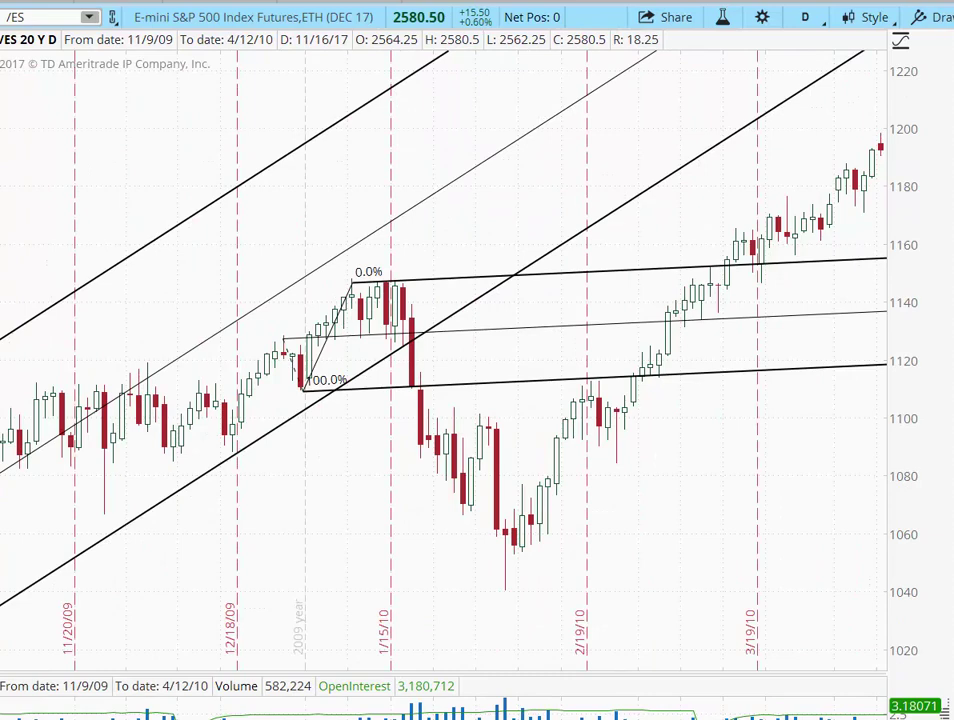
{"action": "scroll", "coordinate": [443, 330], "scroll_direction": "up", "scroll_amount": 3}
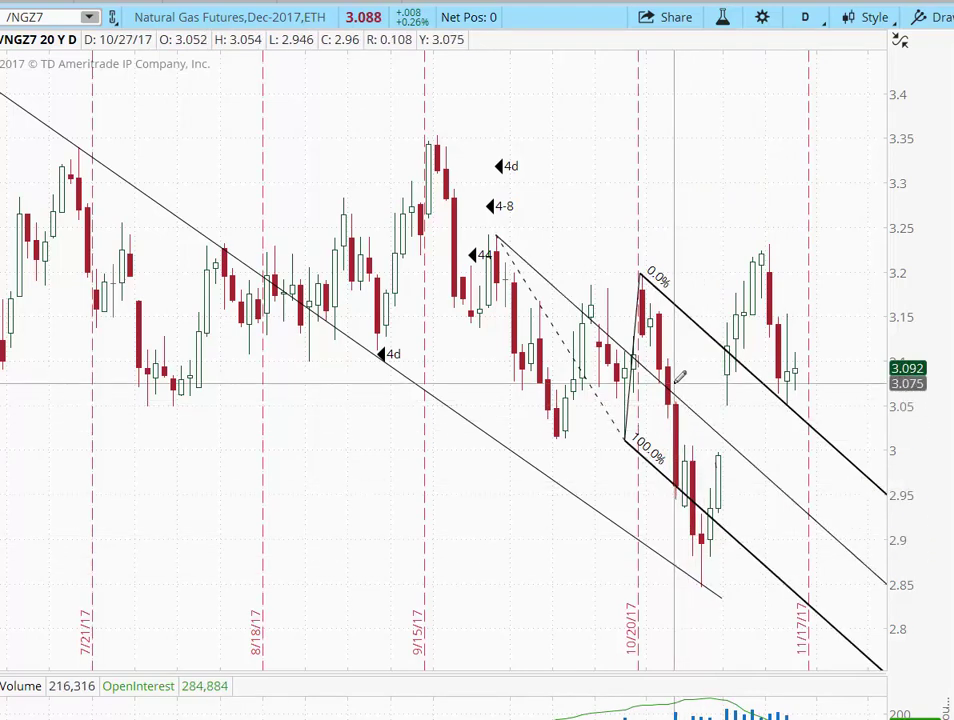
- Switch to the /NGZ7 natural gas chart and examine the falling pitchfork's median line and lower parallel around early November 2017
{"action": "mouse_move", "coordinate": [676, 382]}
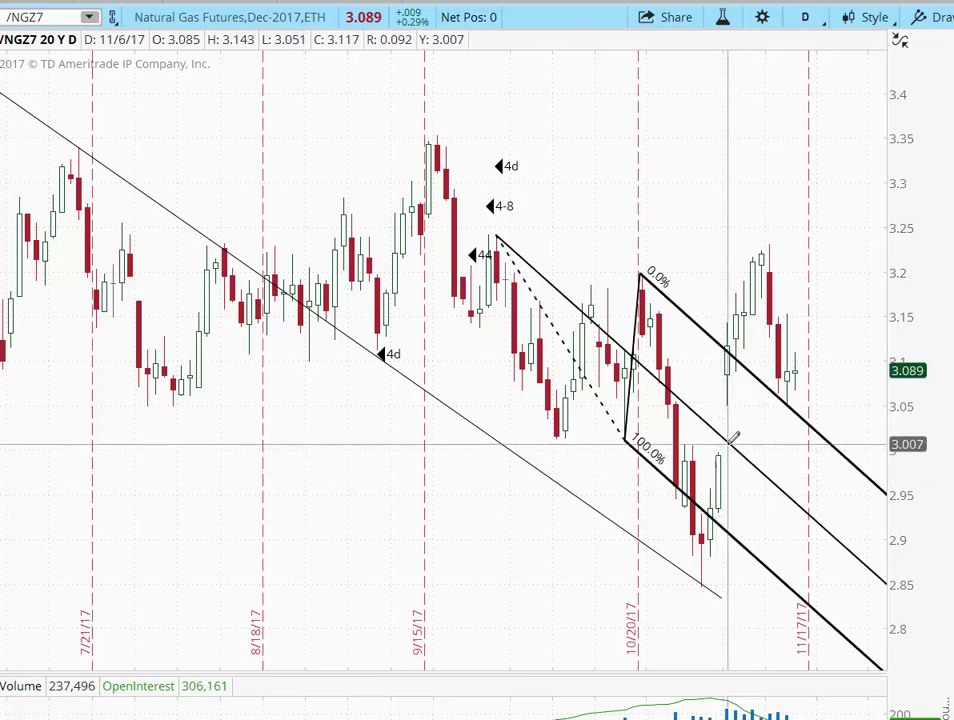
{"action": "mouse_move", "coordinate": [732, 522]}
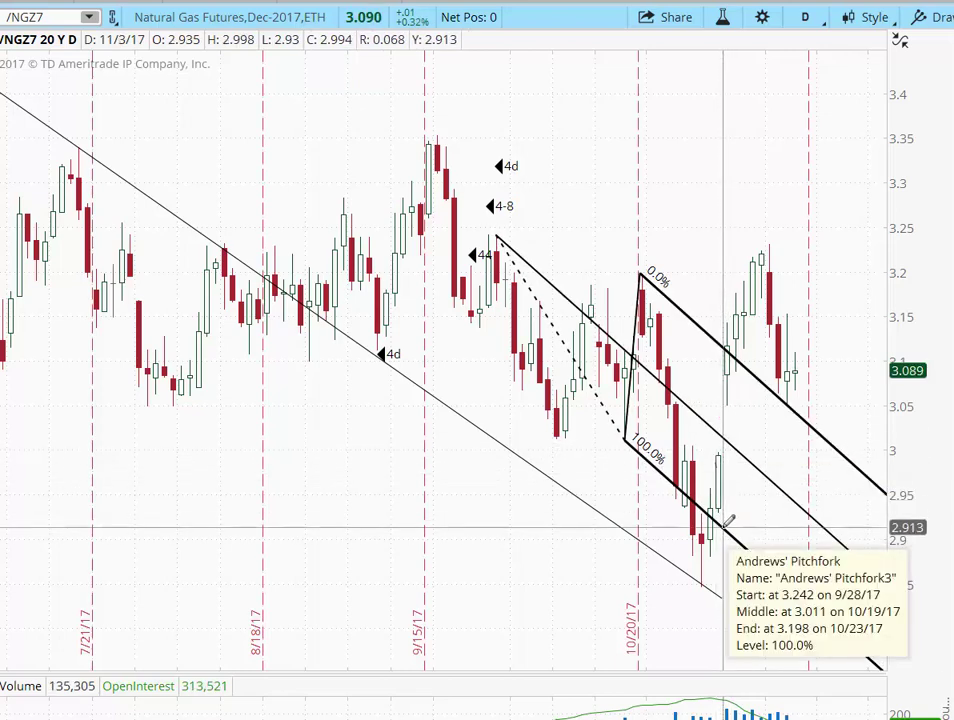